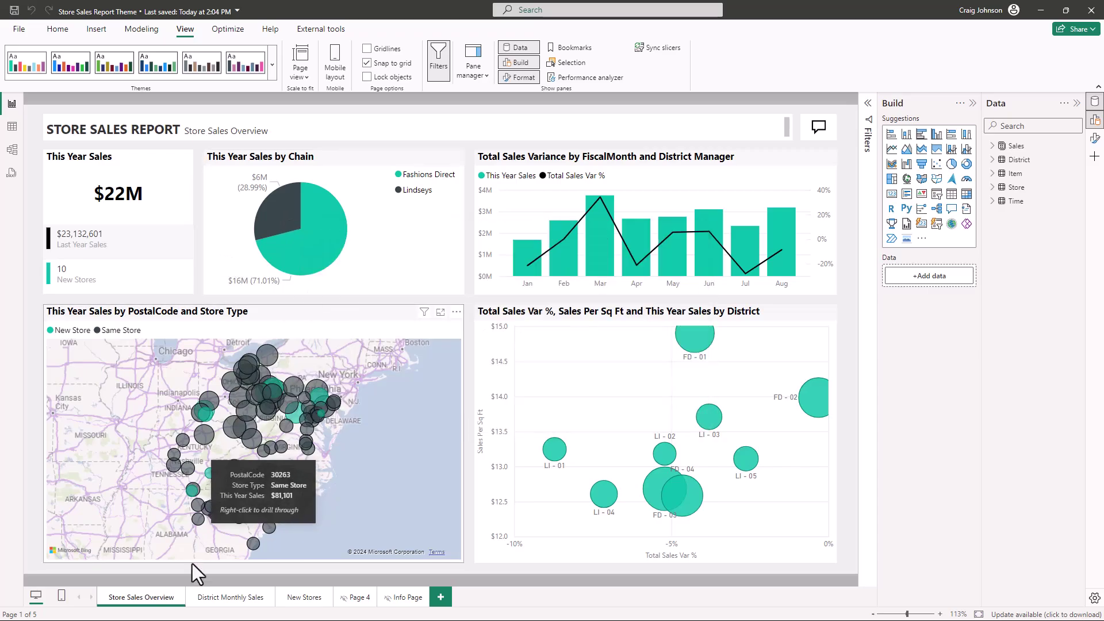
Review the report's District Monthly Sales, New Stores, Page 4 and Info Page, and return to the Store Sales Overview page
left_click(223, 602)
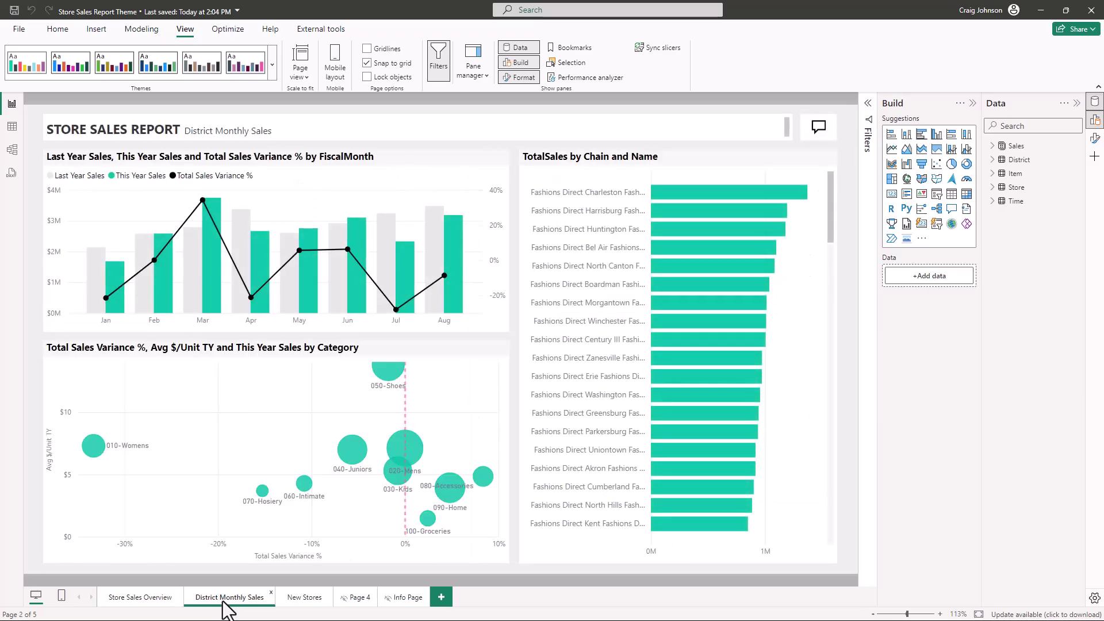
left_click(294, 600)
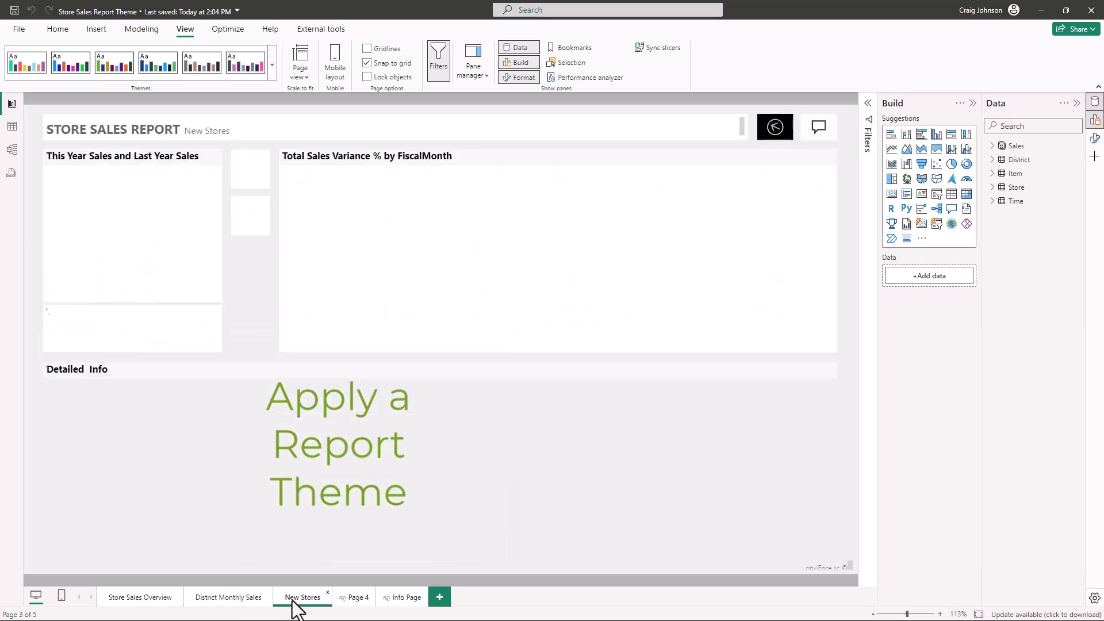
left_click(355, 599)
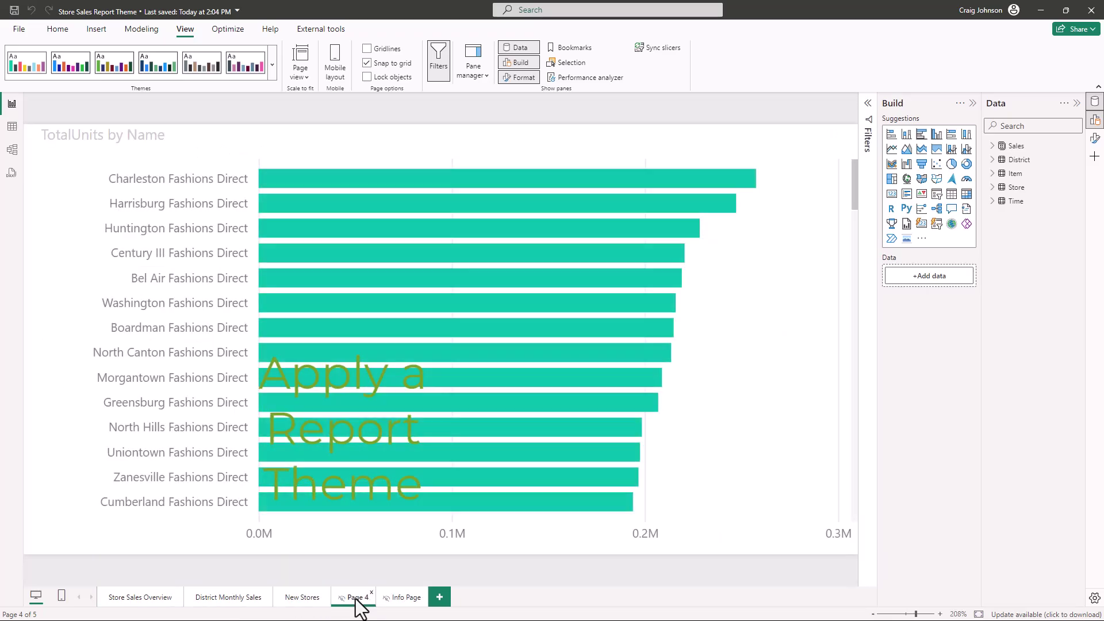
left_click(399, 597)
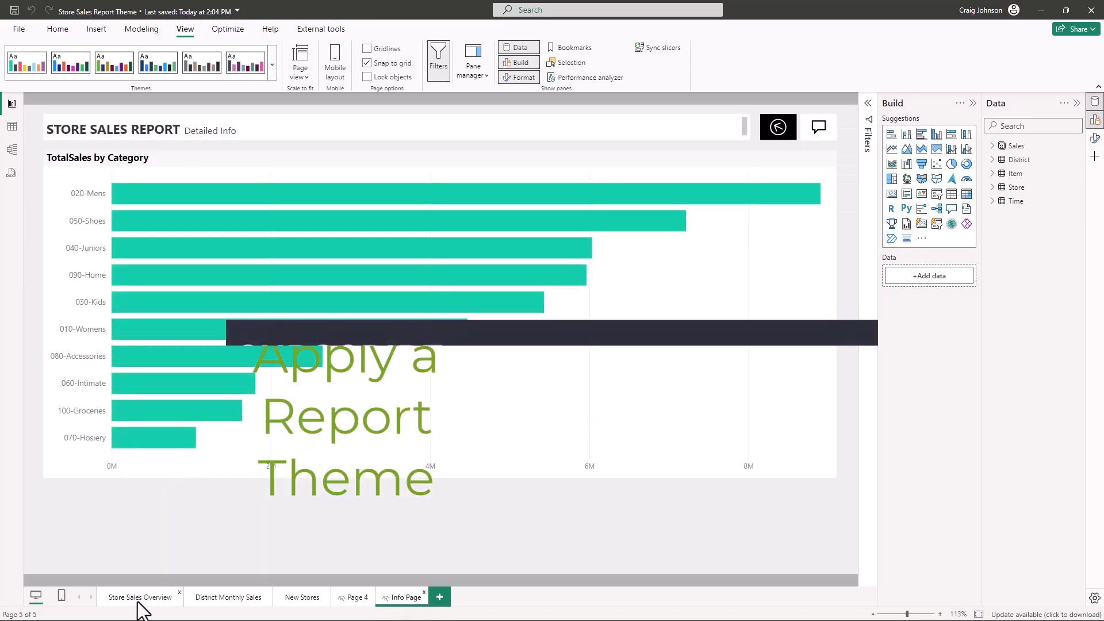
left_click(144, 594)
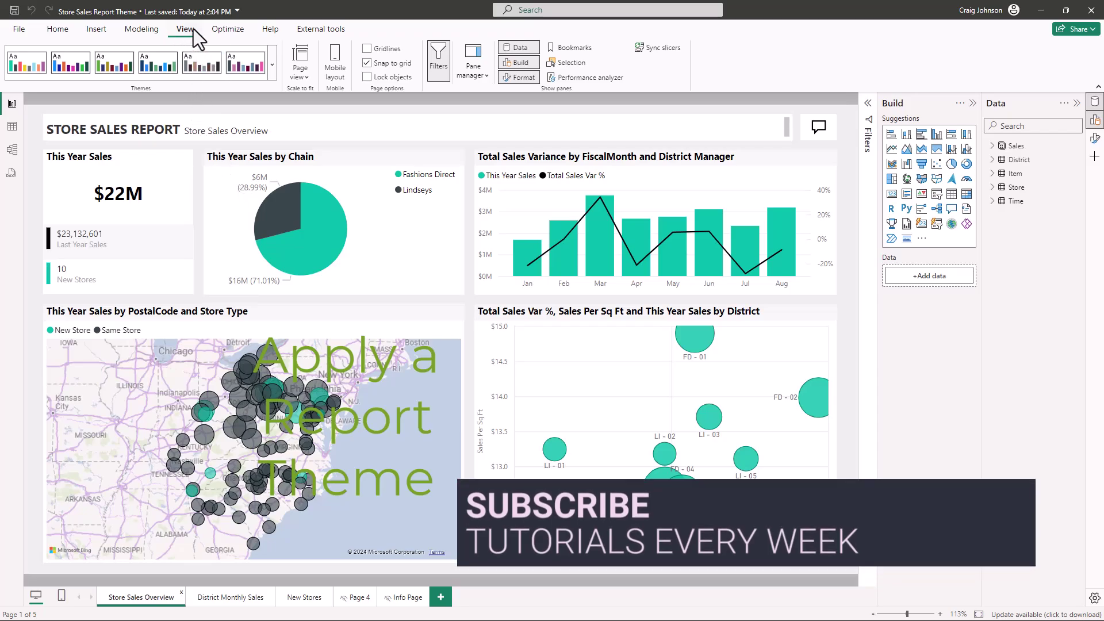
Apply the Accessible Tidal theme to the report and check it on the District Monthly Sales and New Stores pages
left_click(271, 63)
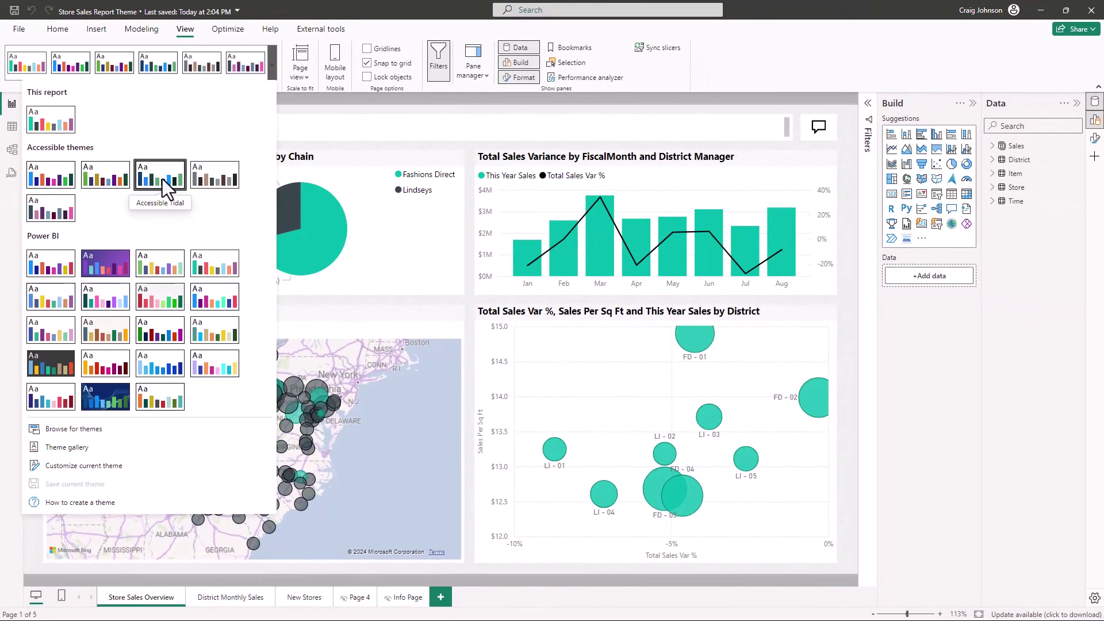
left_click(162, 179)
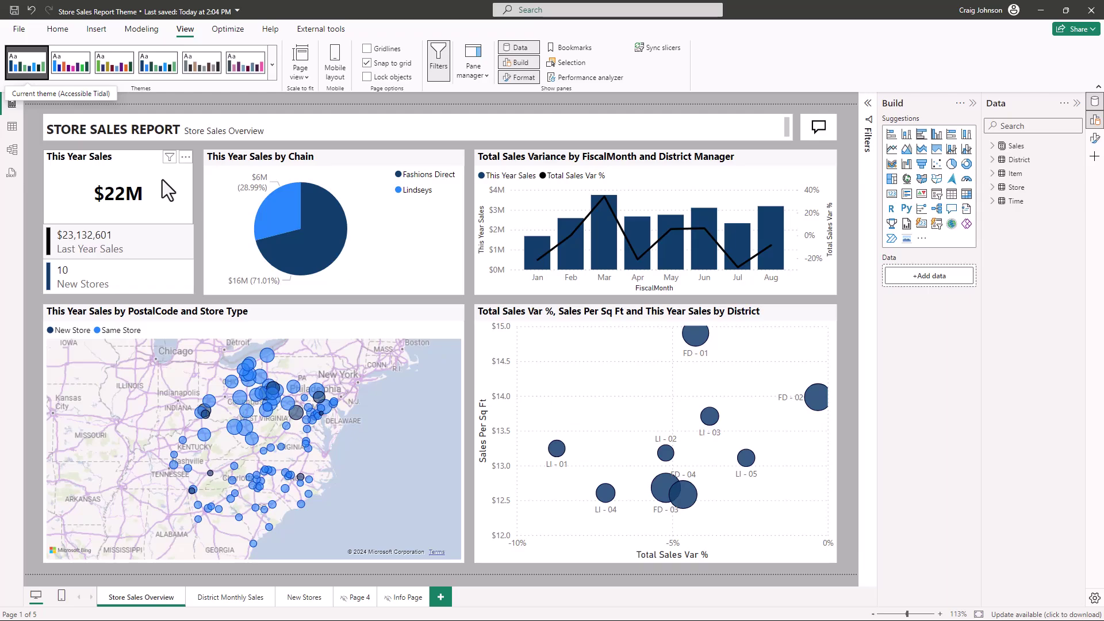
left_click(221, 600)
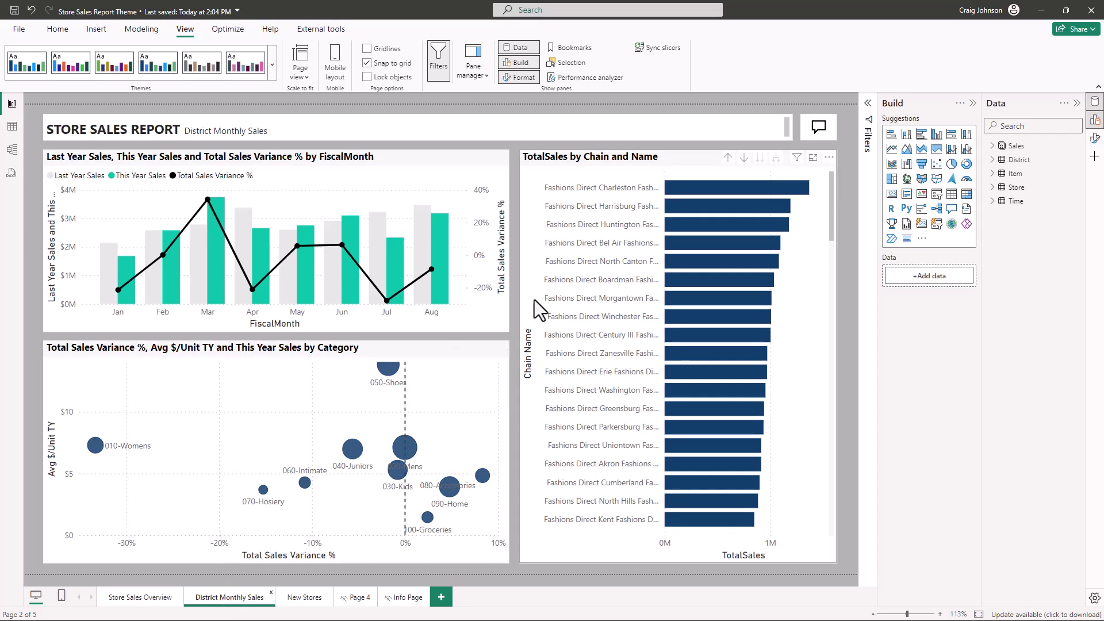
left_click(302, 605)
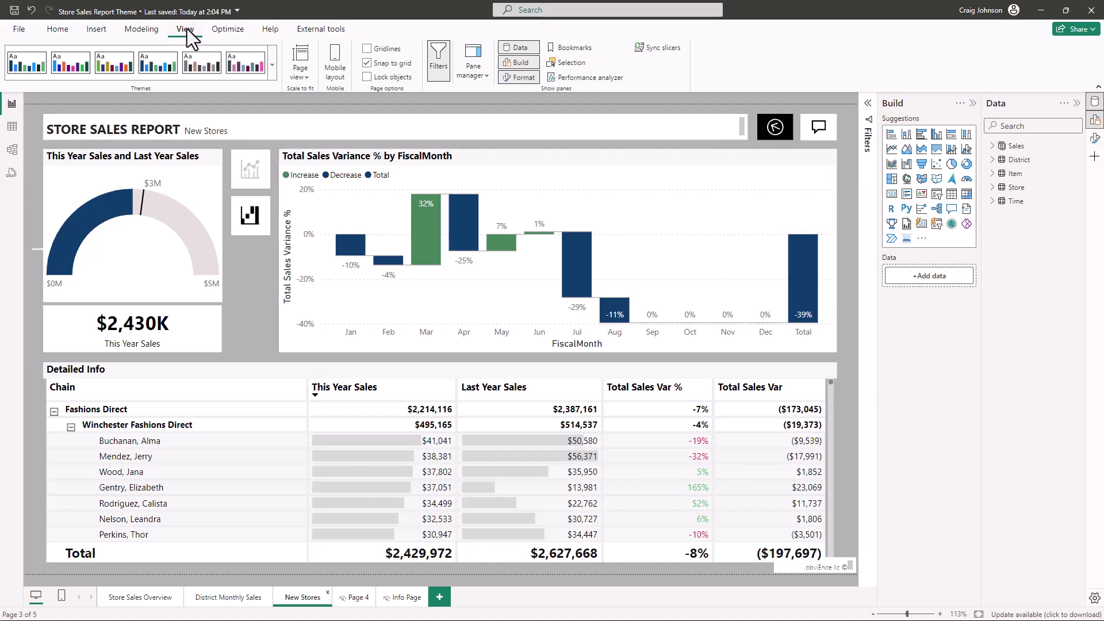
Apply the Accessible Orchid theme and check it on the Info Page, Page 4, District Monthly Sales and Store Sales Overview pages
left_click(273, 66)
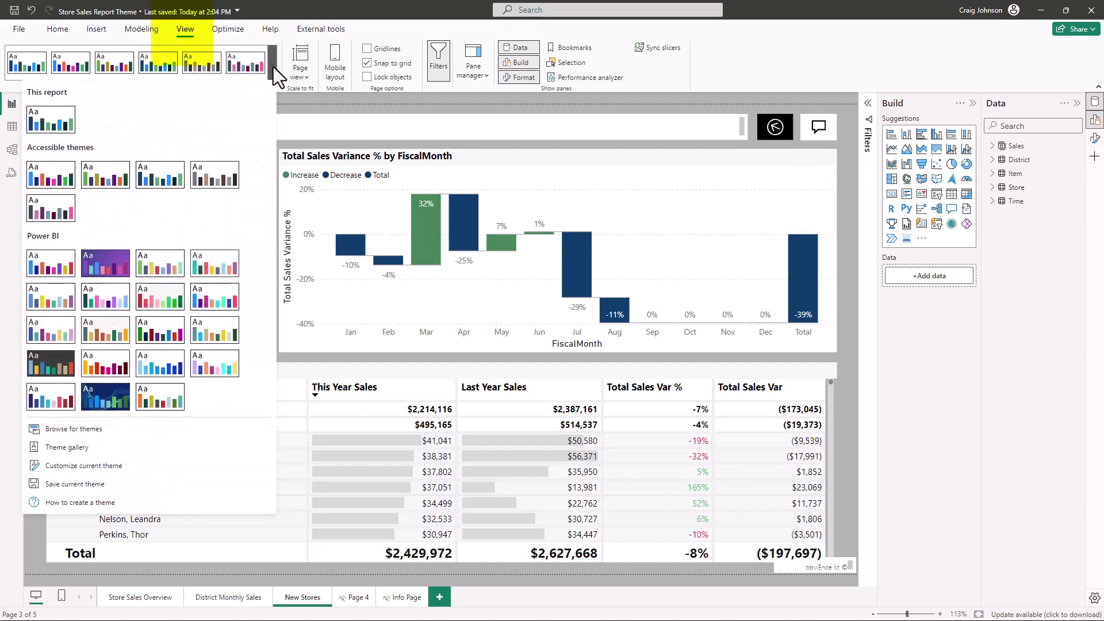
left_click(46, 209)
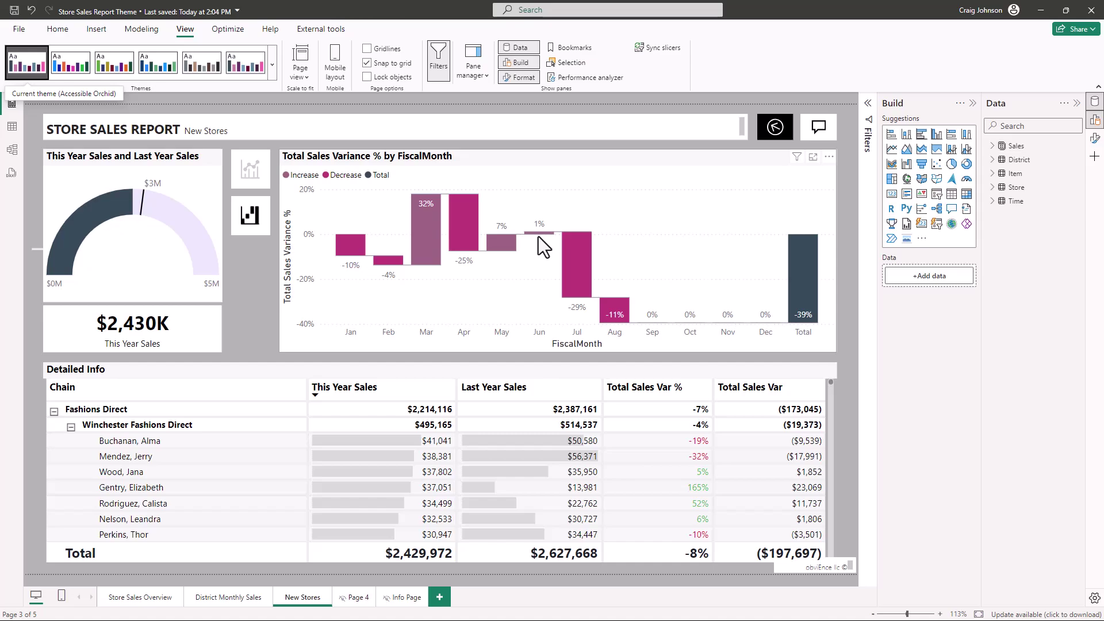
left_click(406, 598)
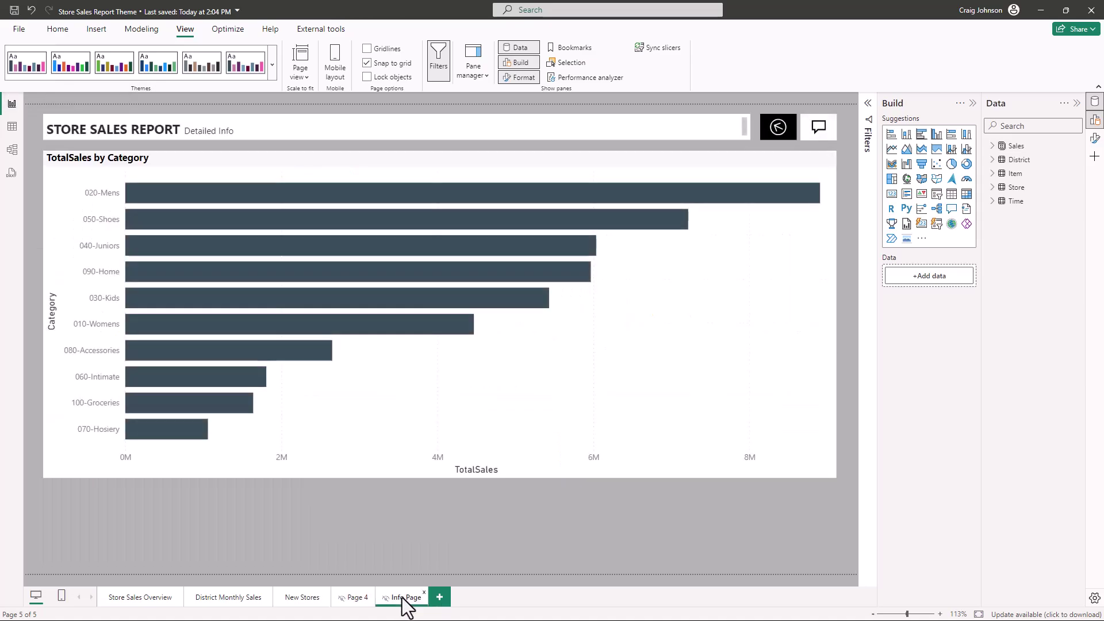
left_click(357, 598)
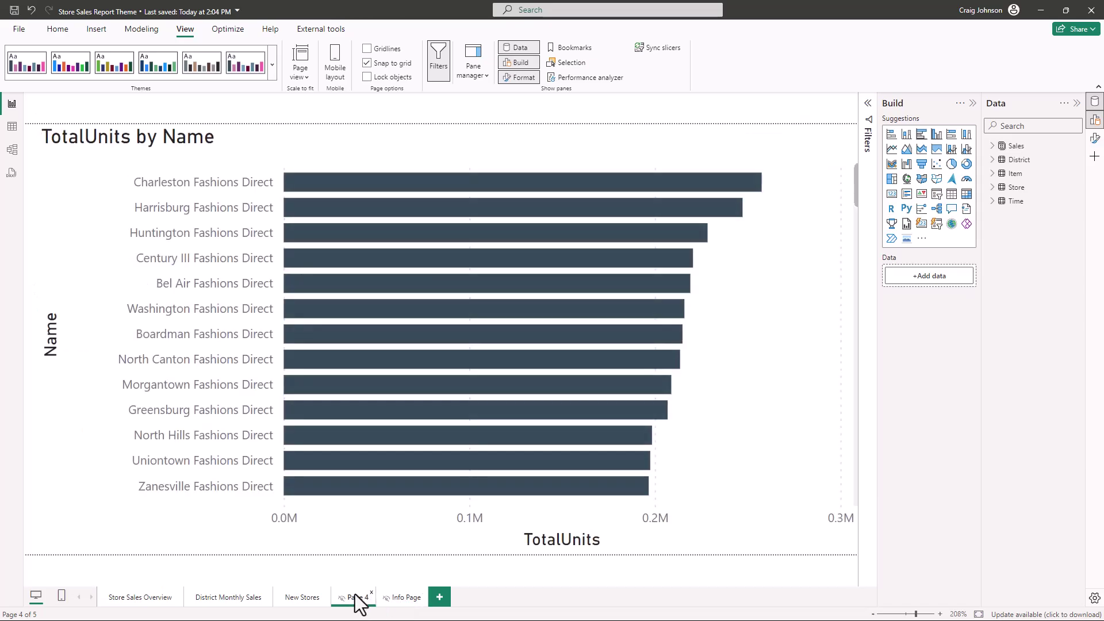
left_click(238, 603)
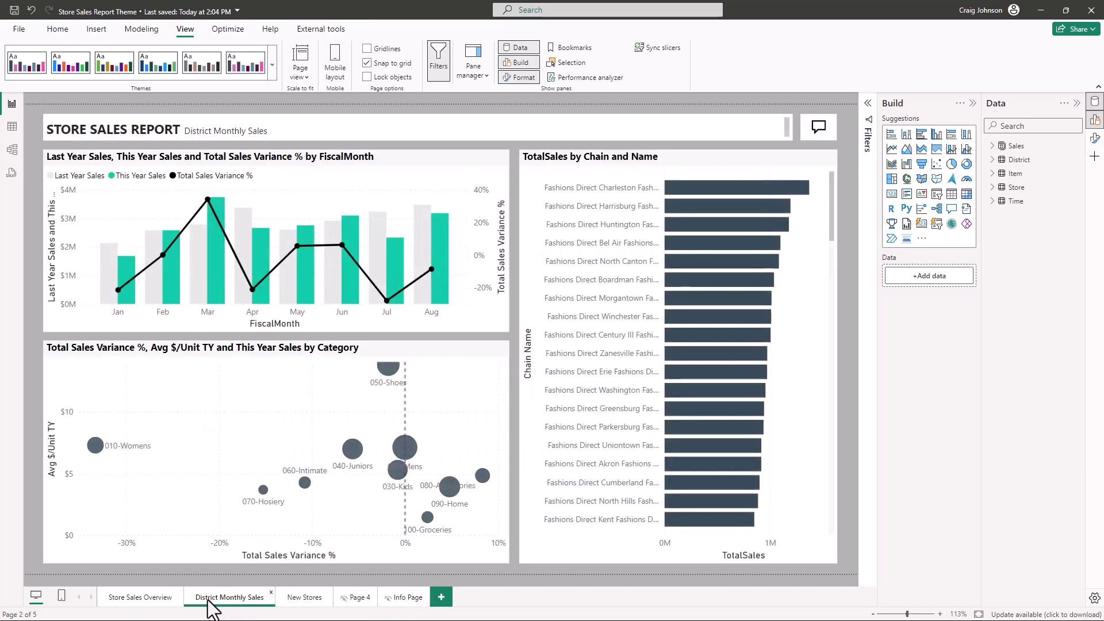
left_click(148, 601)
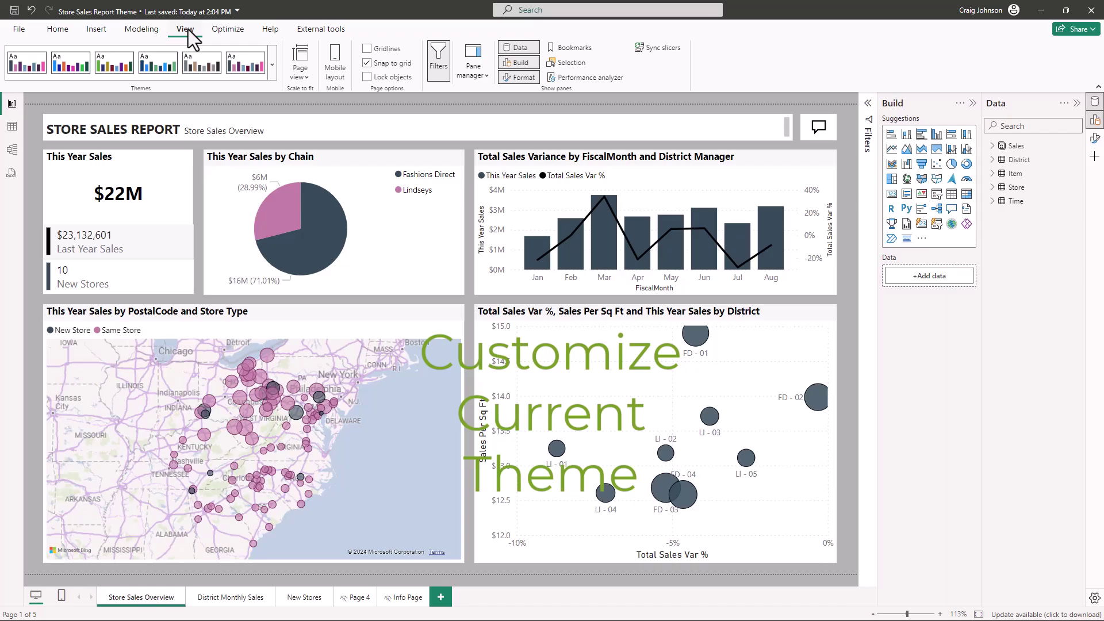
Look at the file dialog for importing a report theme and close it without choosing a file
left_click(274, 66)
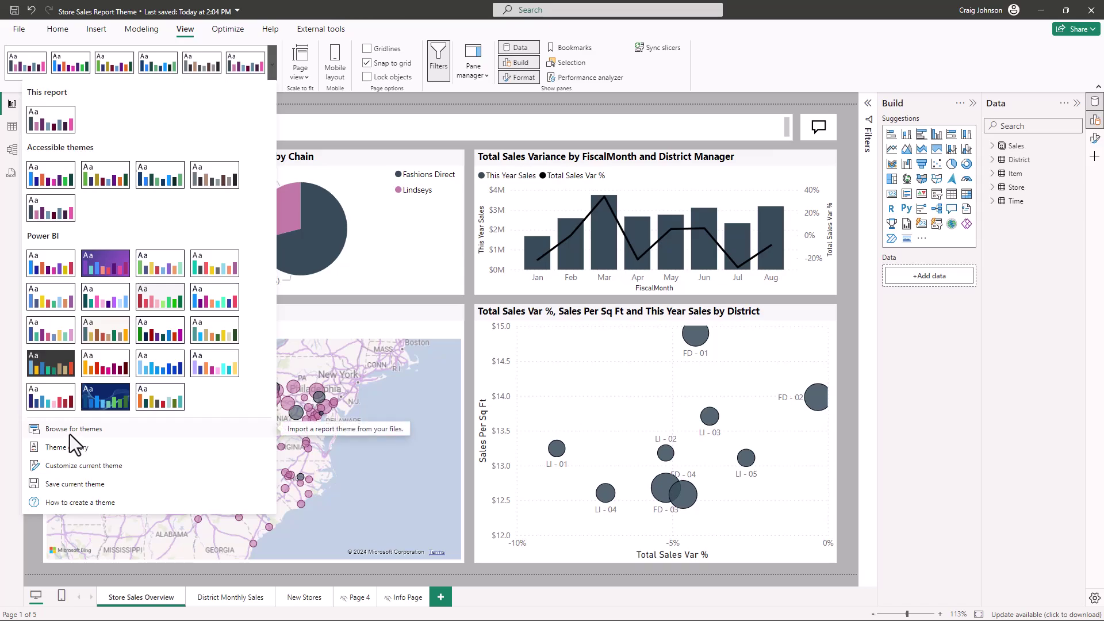
left_click(71, 429)
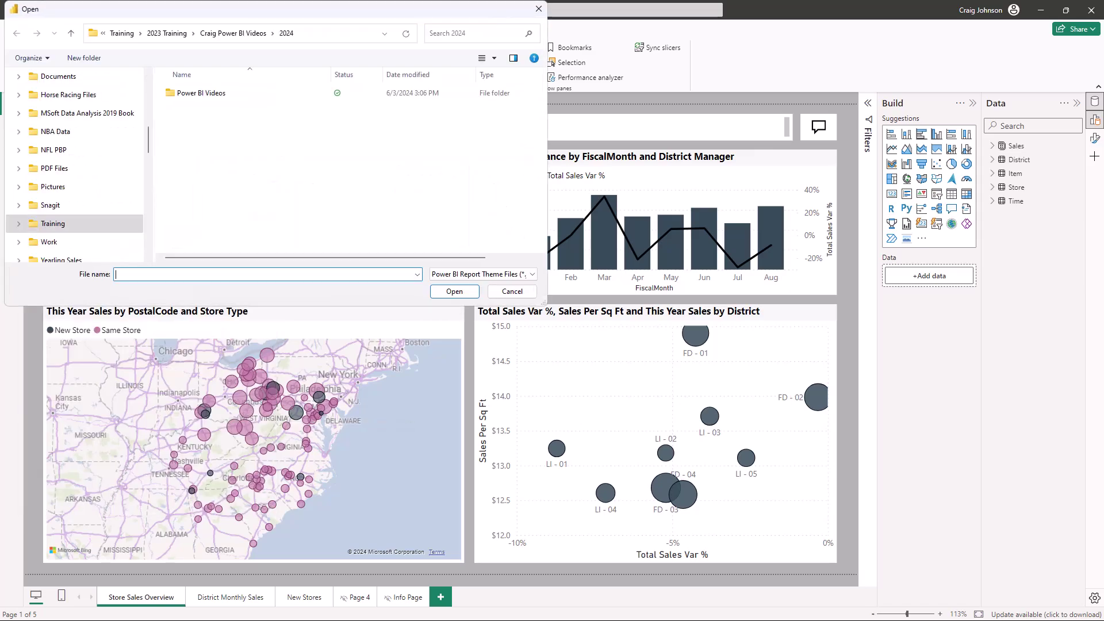
left_click(512, 292)
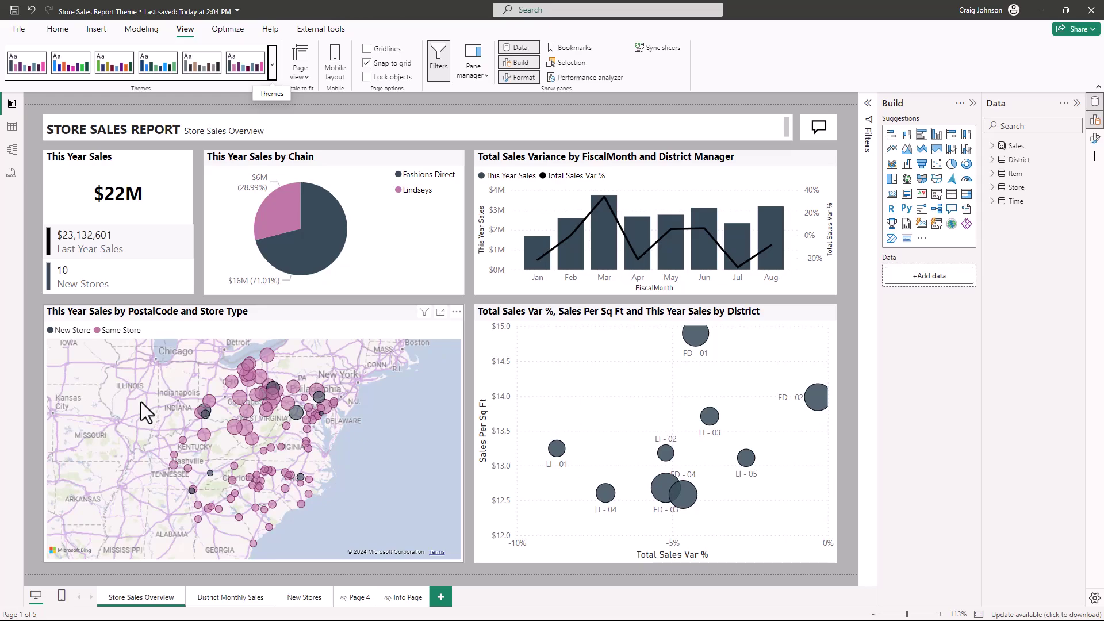
Browse the community report themes in the online Themes Gallery and return to the report
left_click(270, 66)
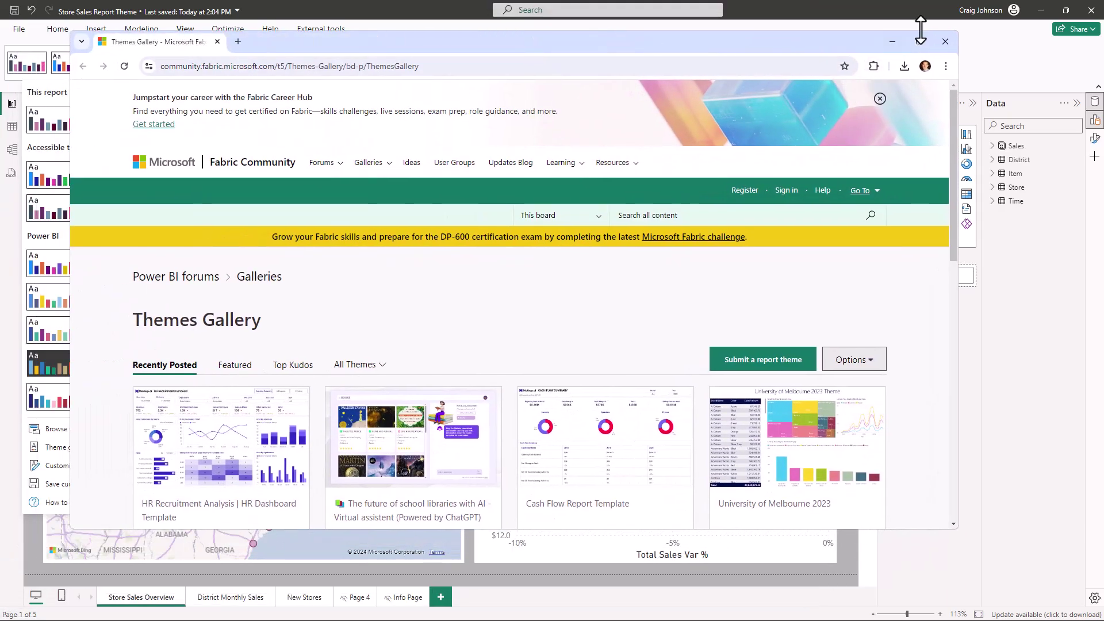
left_click(918, 42)
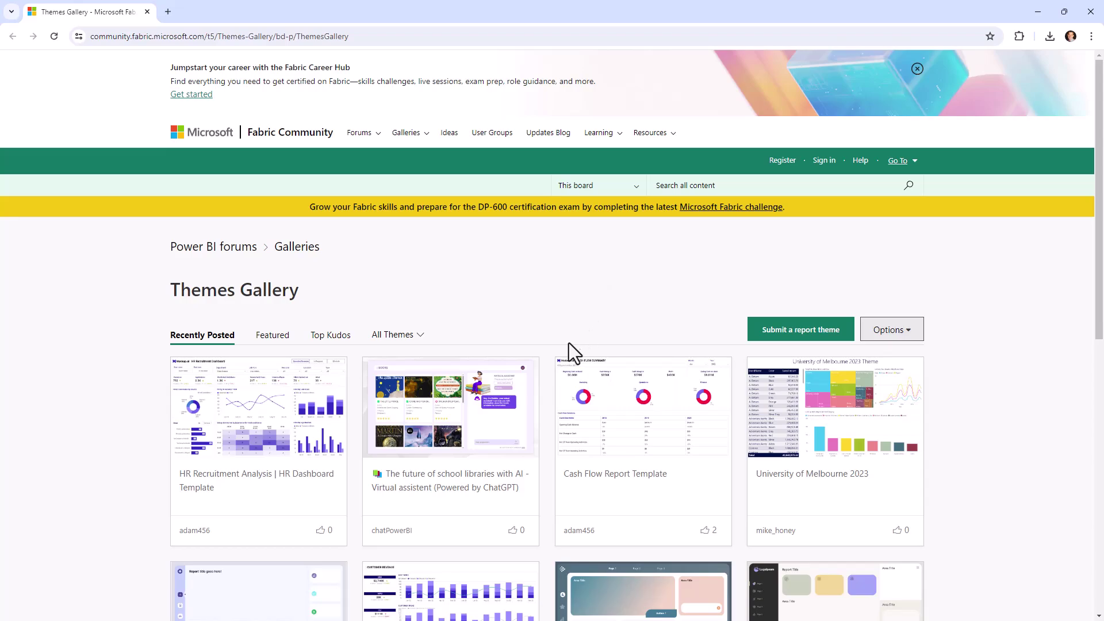
scroll(566, 351, "down", 5)
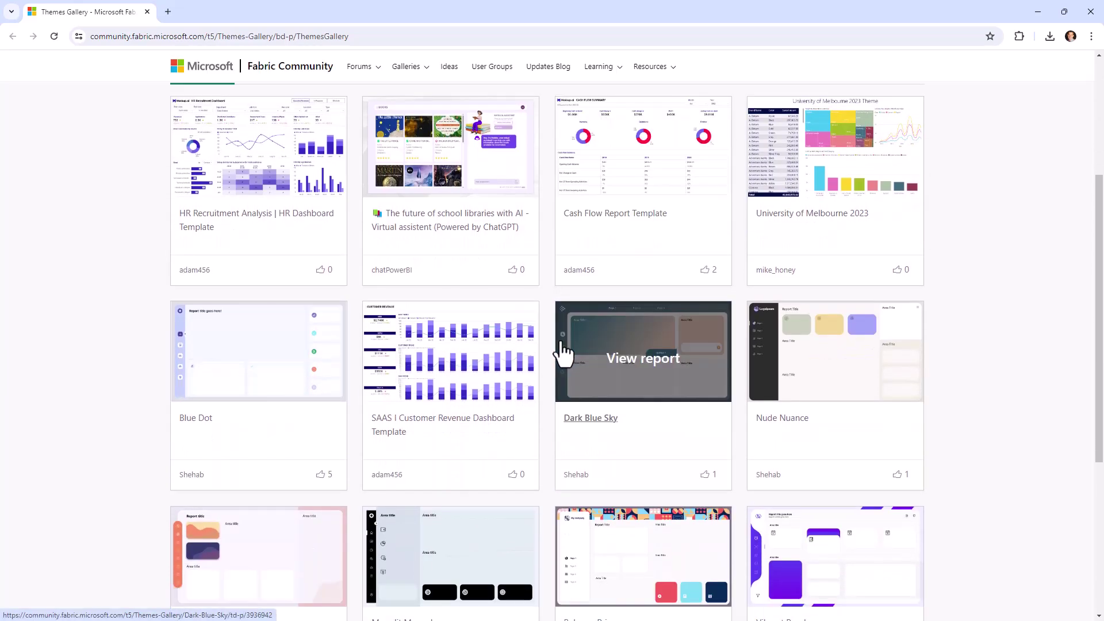
scroll(540, 374, "up", 5)
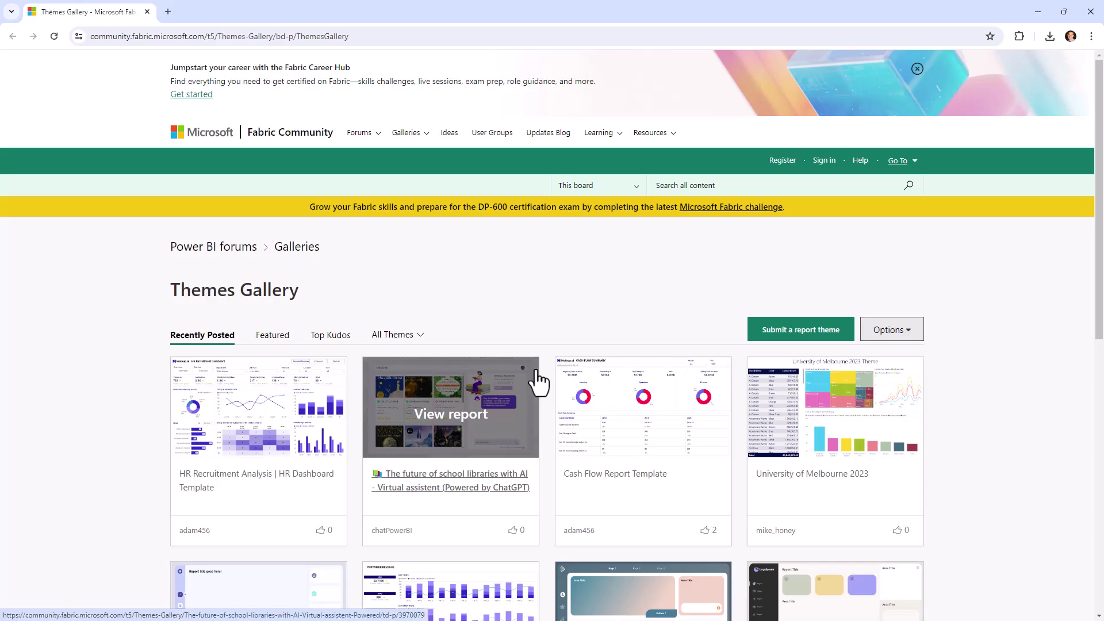
scroll(539, 383, "down", 2)
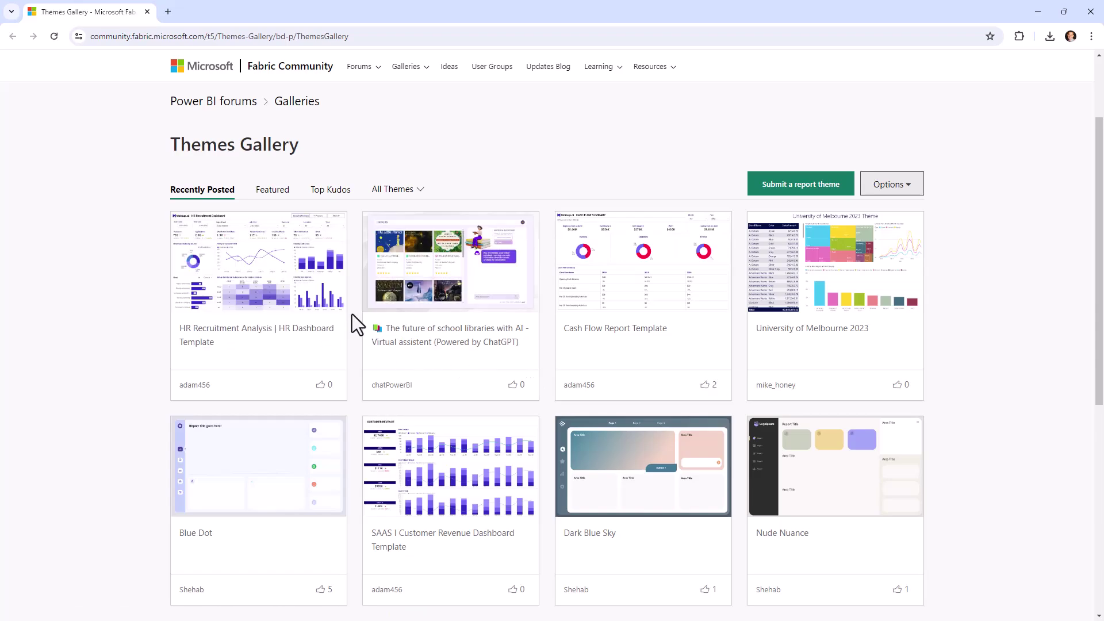
scroll(351, 314, "down", 2)
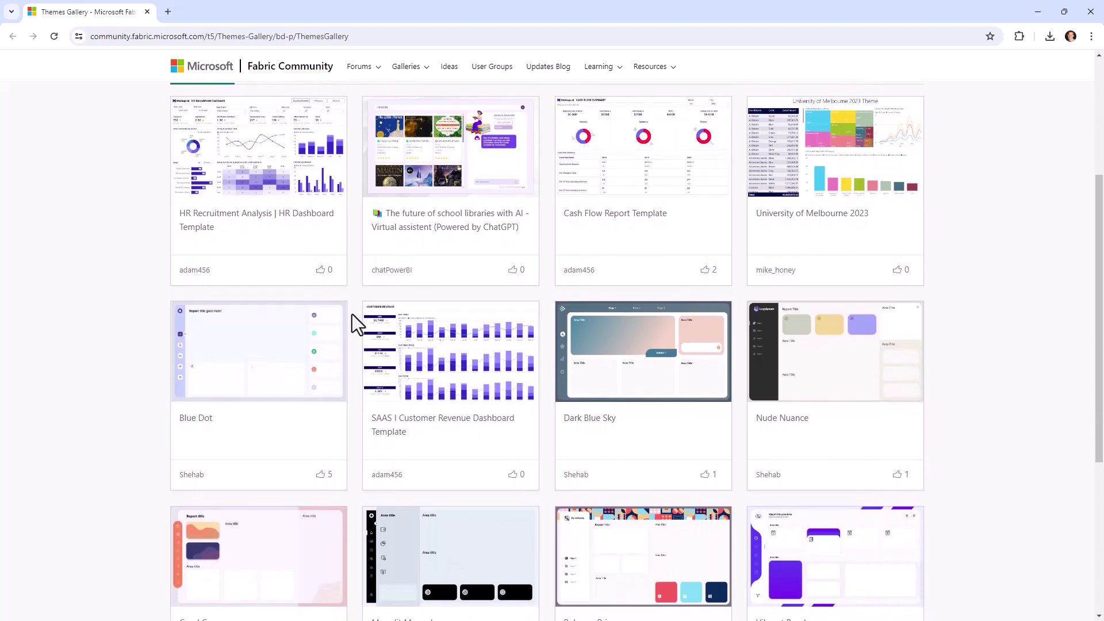
scroll(352, 314, "down", 1)
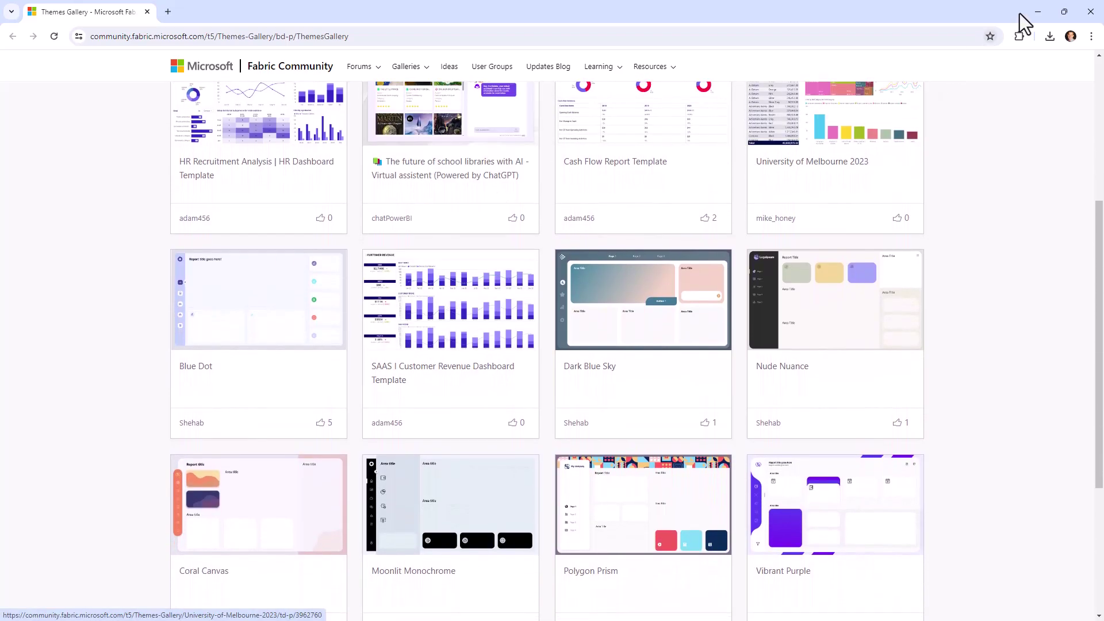
left_click(1090, 11)
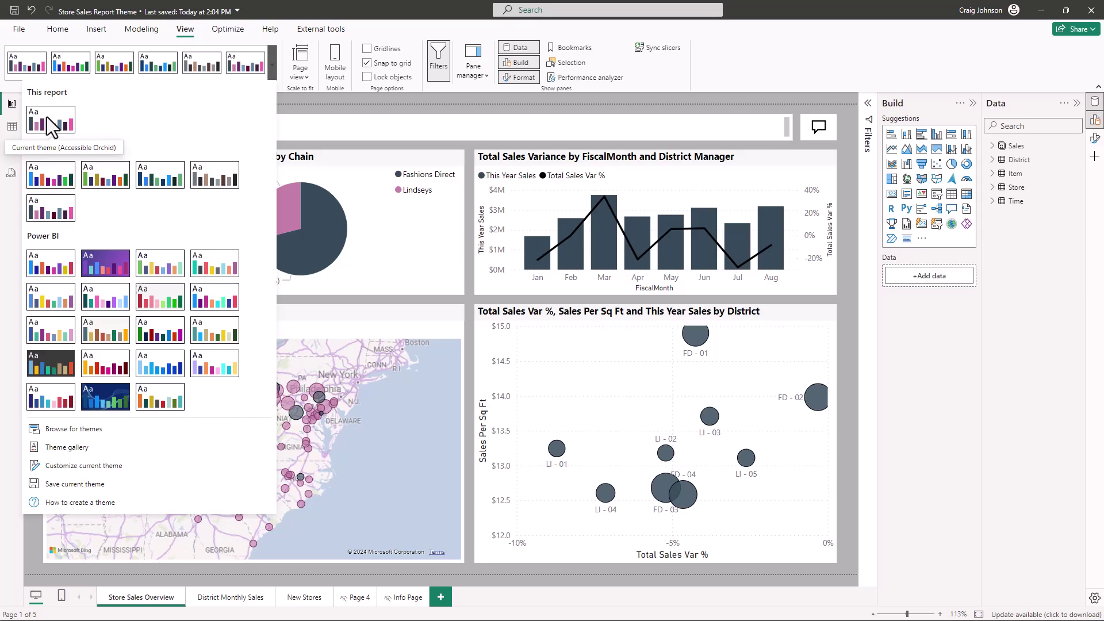
Customize the current theme's general text with the Georgia font family at 12 pt
left_click(64, 466)
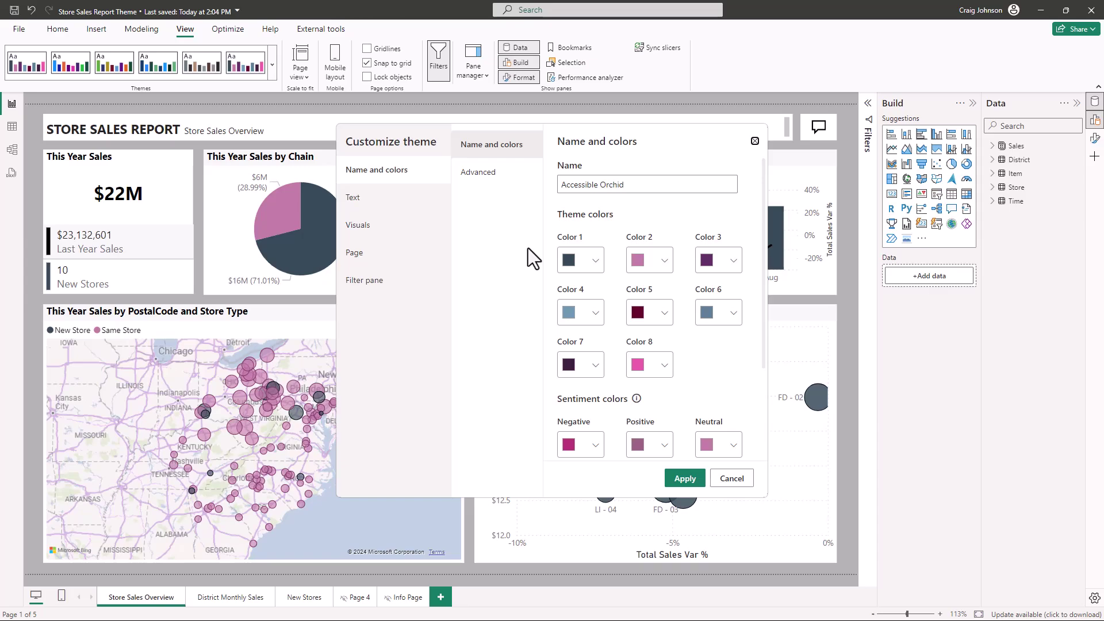
left_click(366, 201)
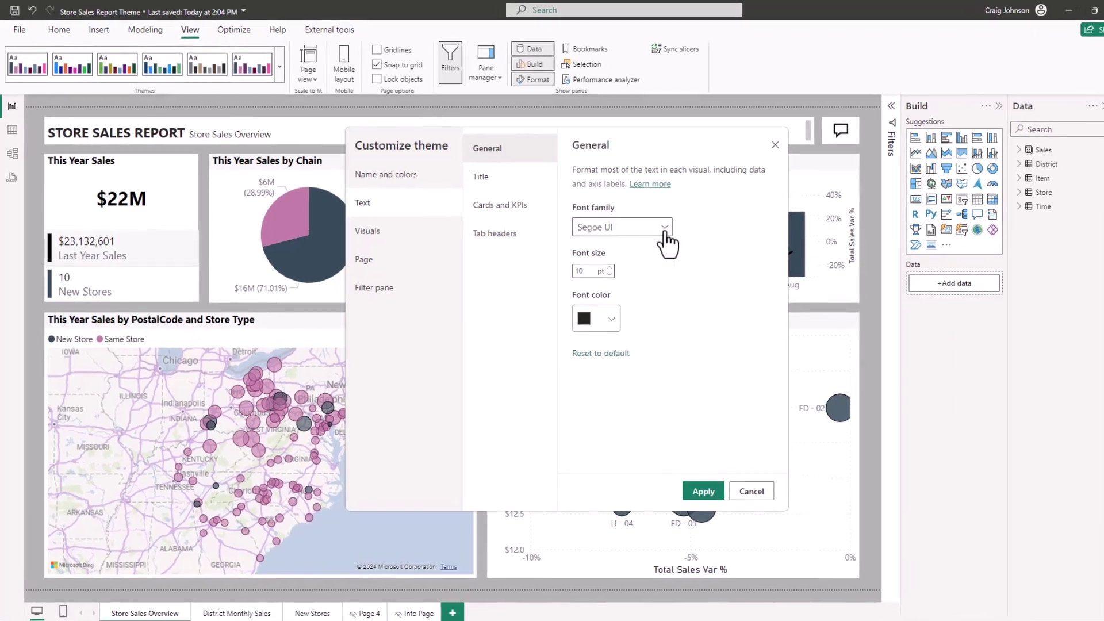
left_click(647, 224)
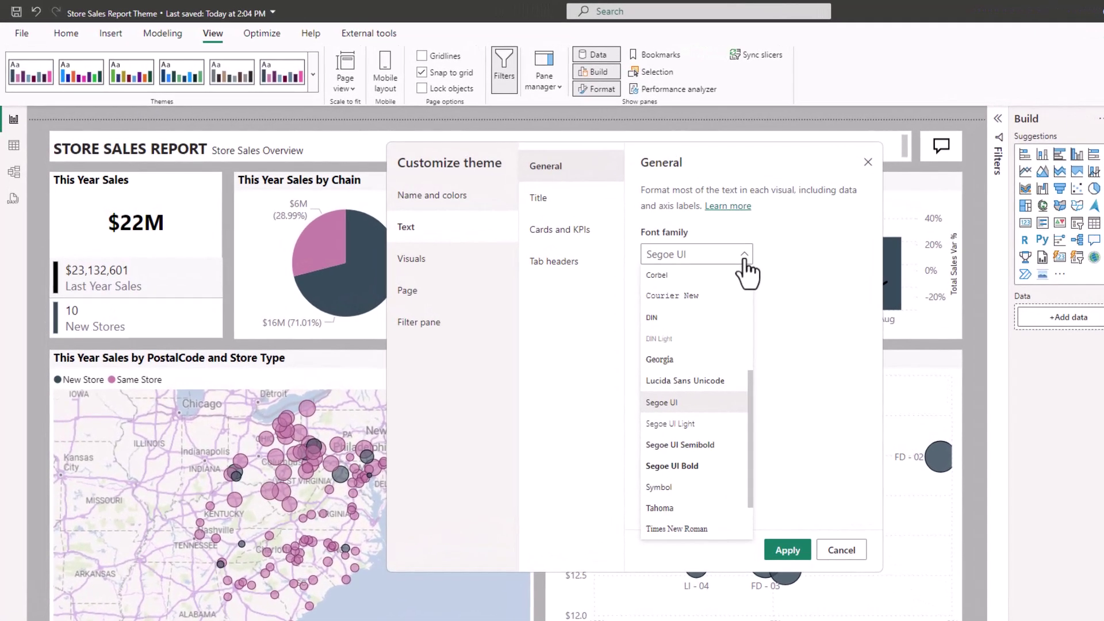
left_click(667, 361)
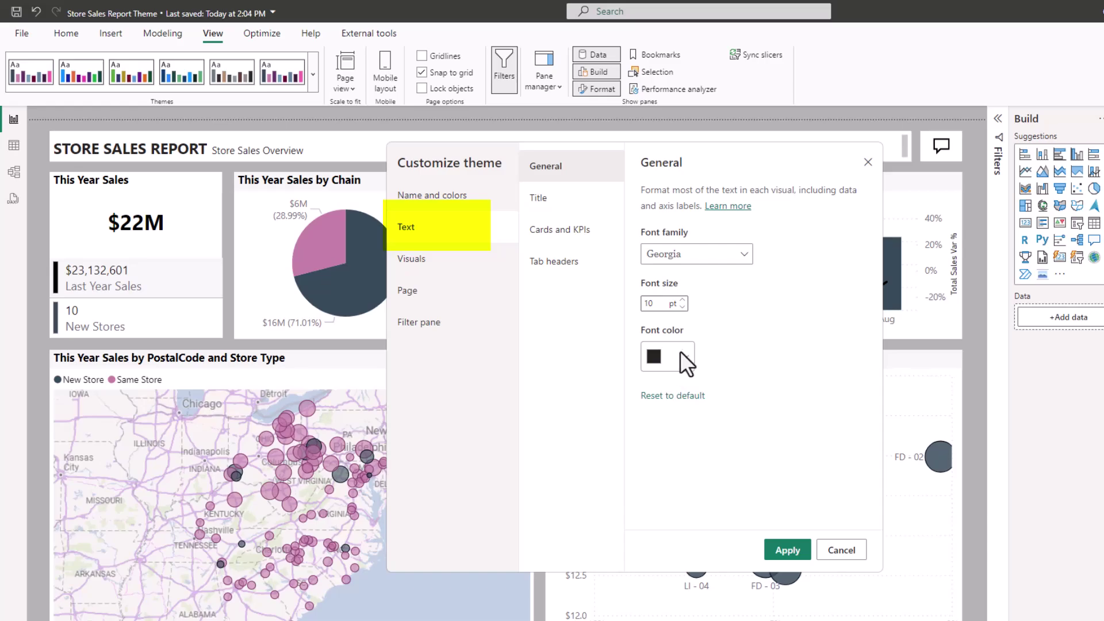
left_click(683, 300)
left_click(682, 300)
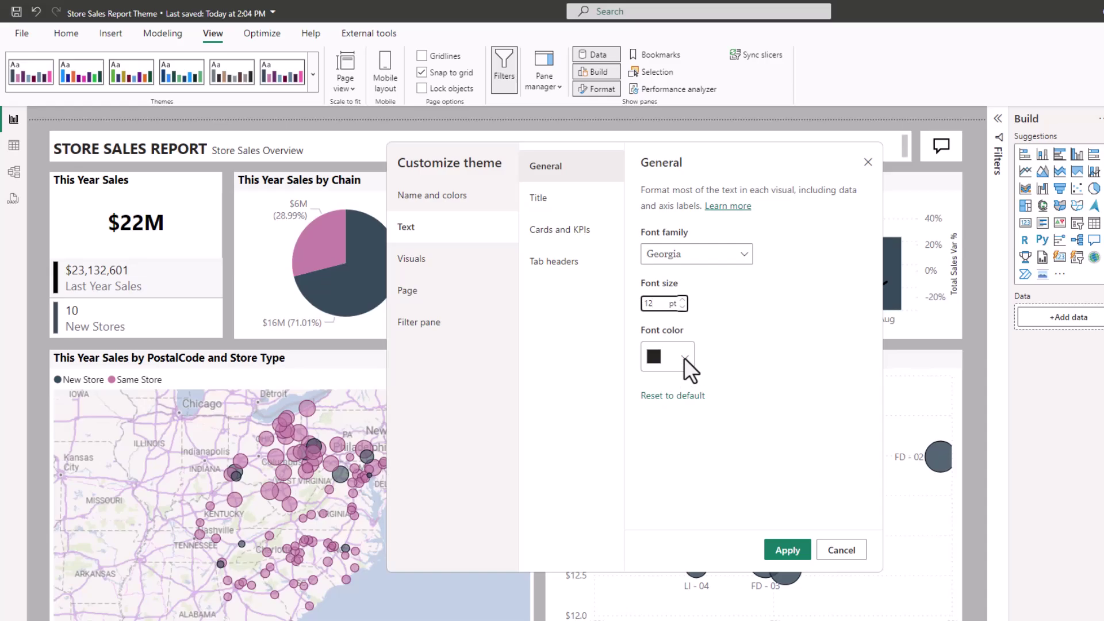
Review the theme's visuals, page and filter pane settings, including available and applied filter cards, and apply the text customization
left_click(418, 260)
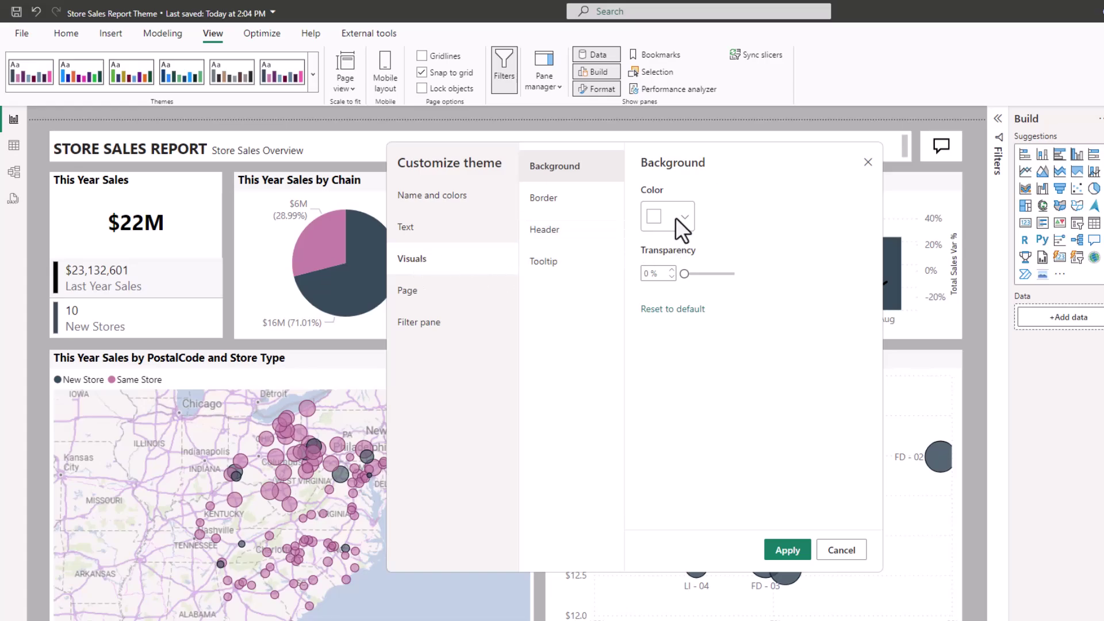
left_click(410, 293)
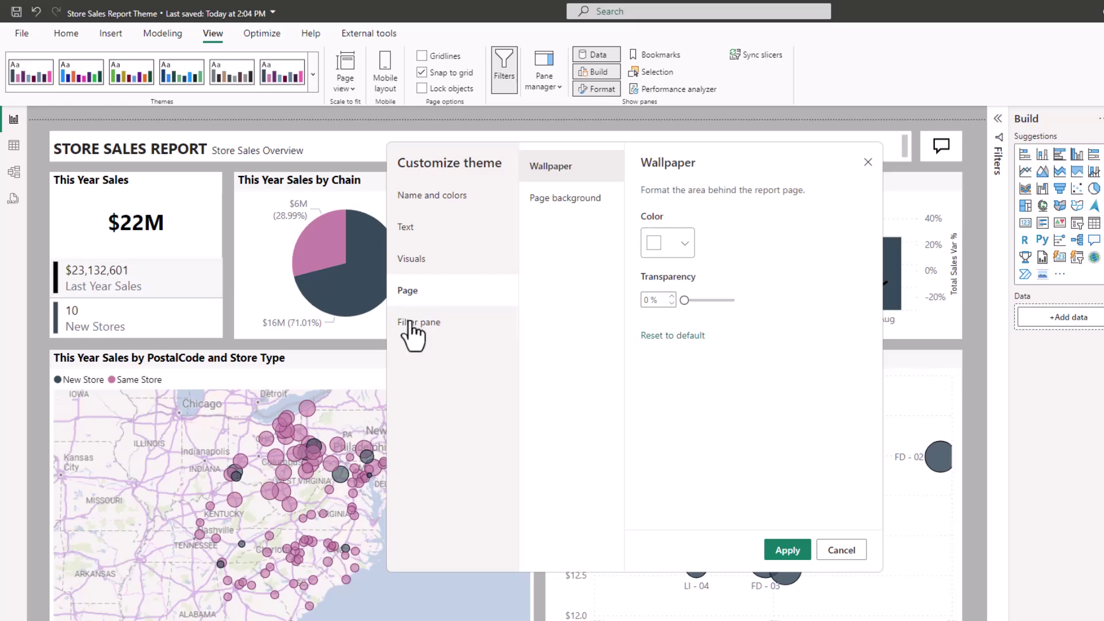
left_click(417, 325)
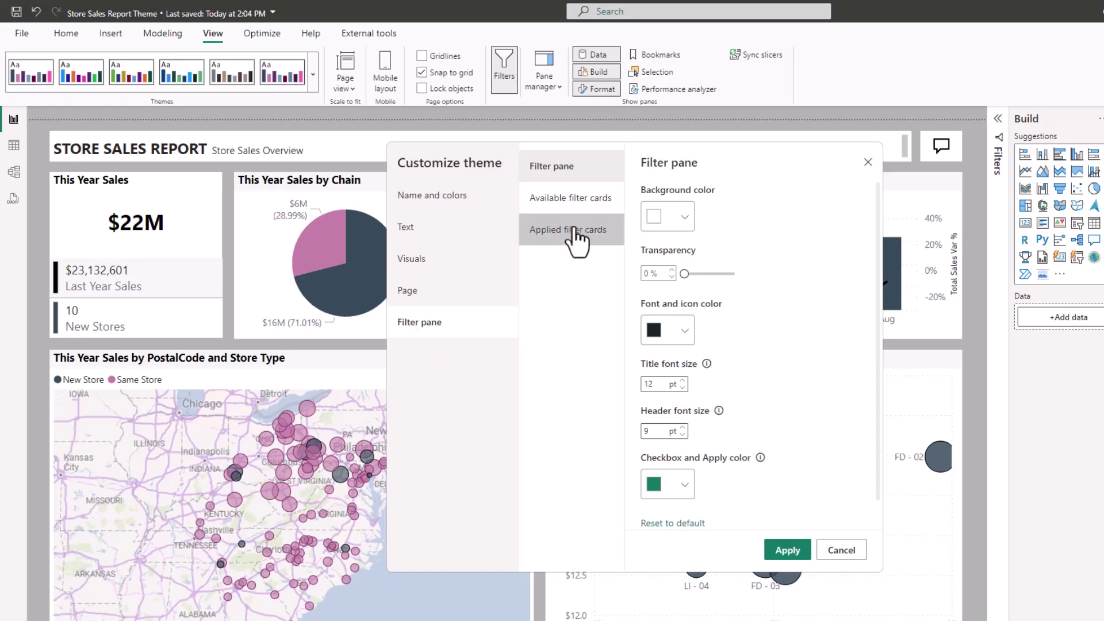
left_click(551, 212)
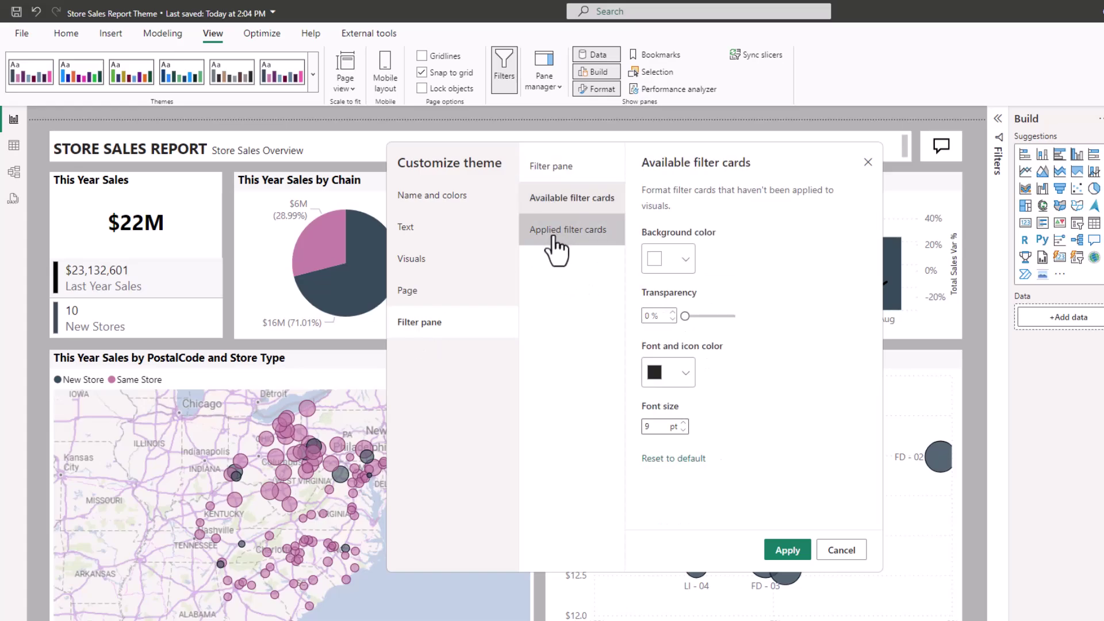
left_click(550, 236)
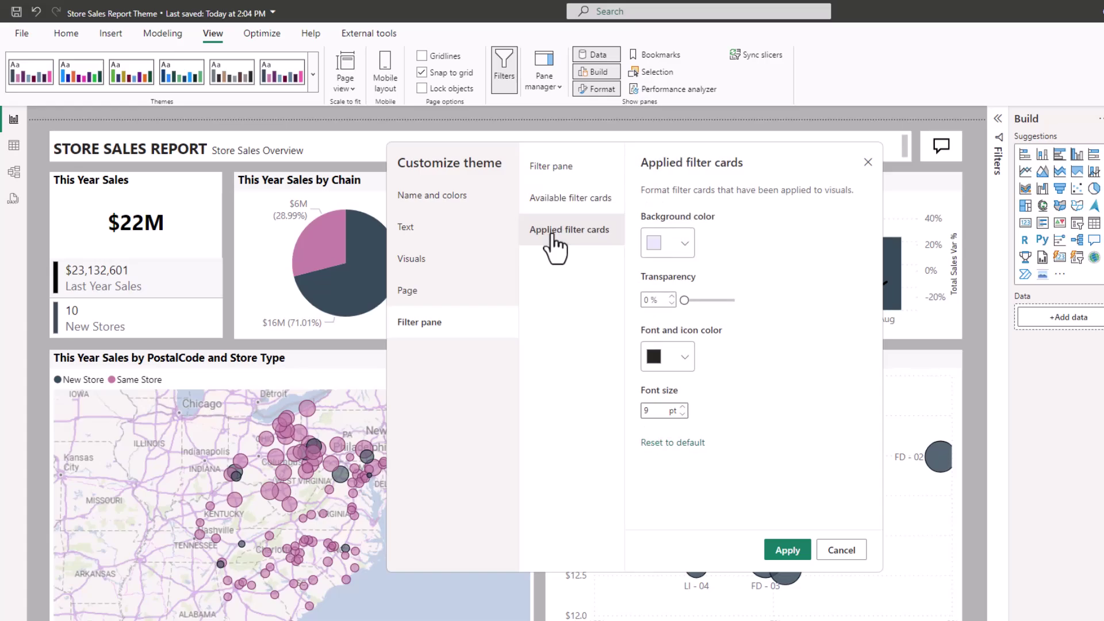
left_click(410, 233)
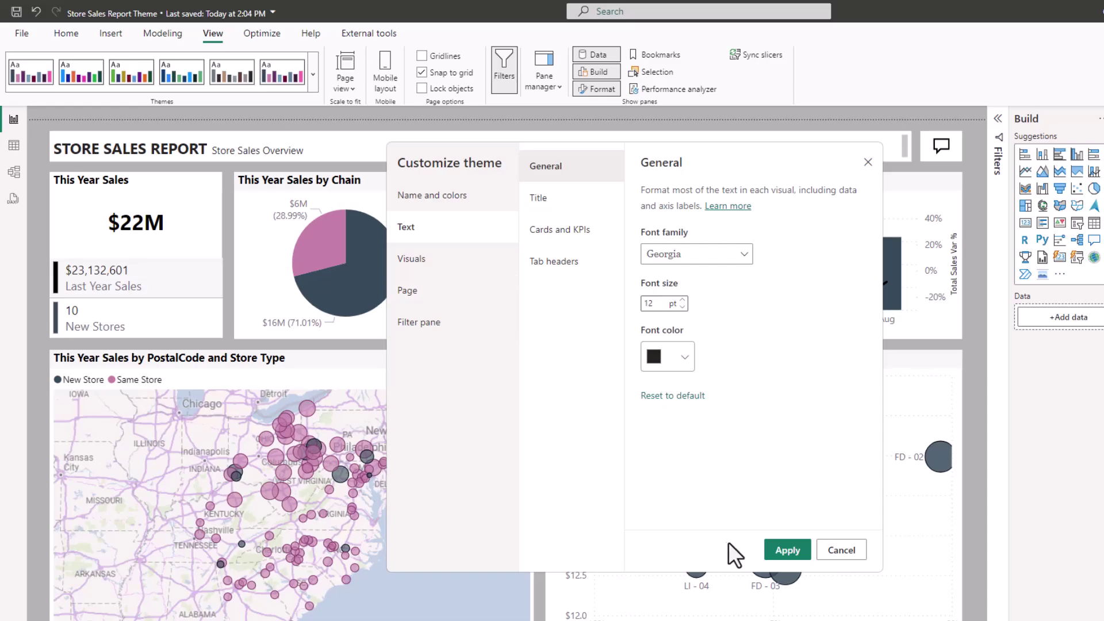
left_click(787, 557)
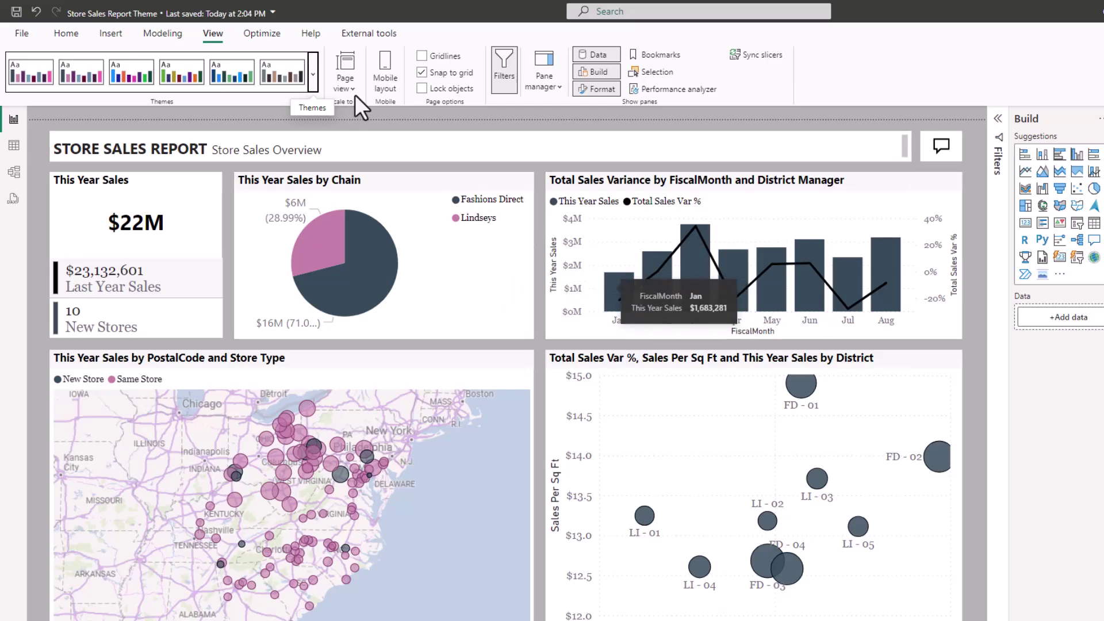
Check the customized theme's name, colors and general text settings and close them without changes
left_click(312, 71)
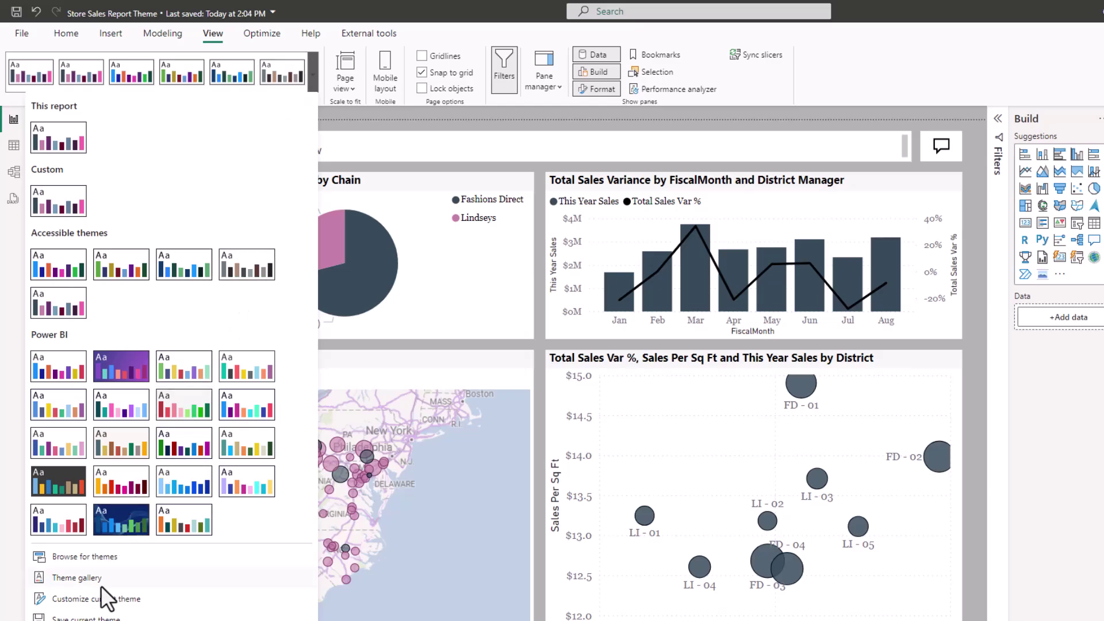
left_click(86, 601)
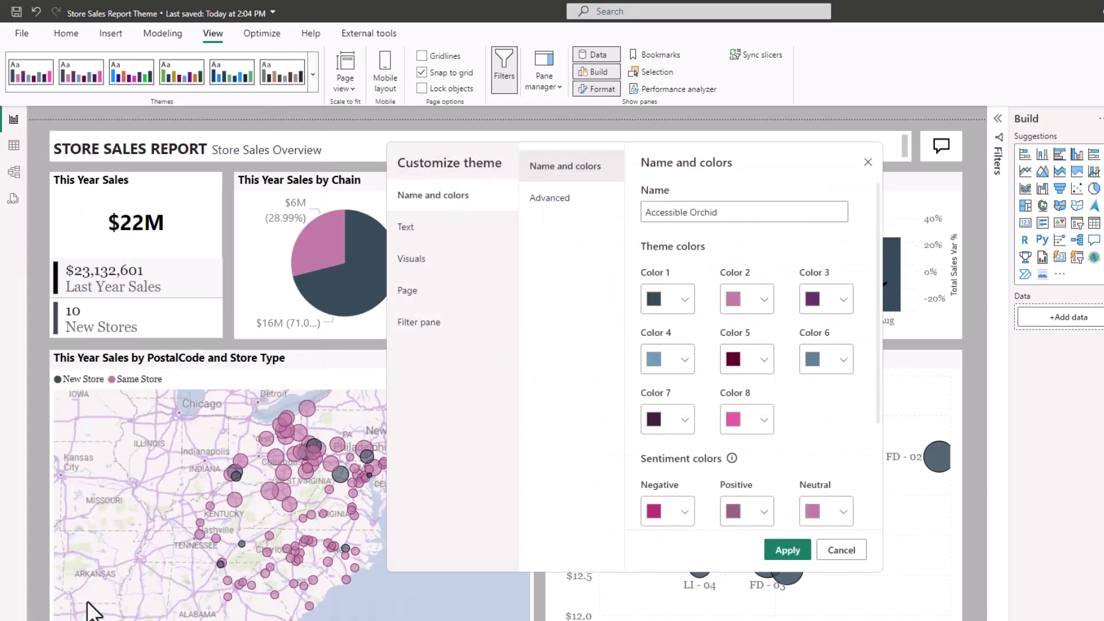
left_click(407, 229)
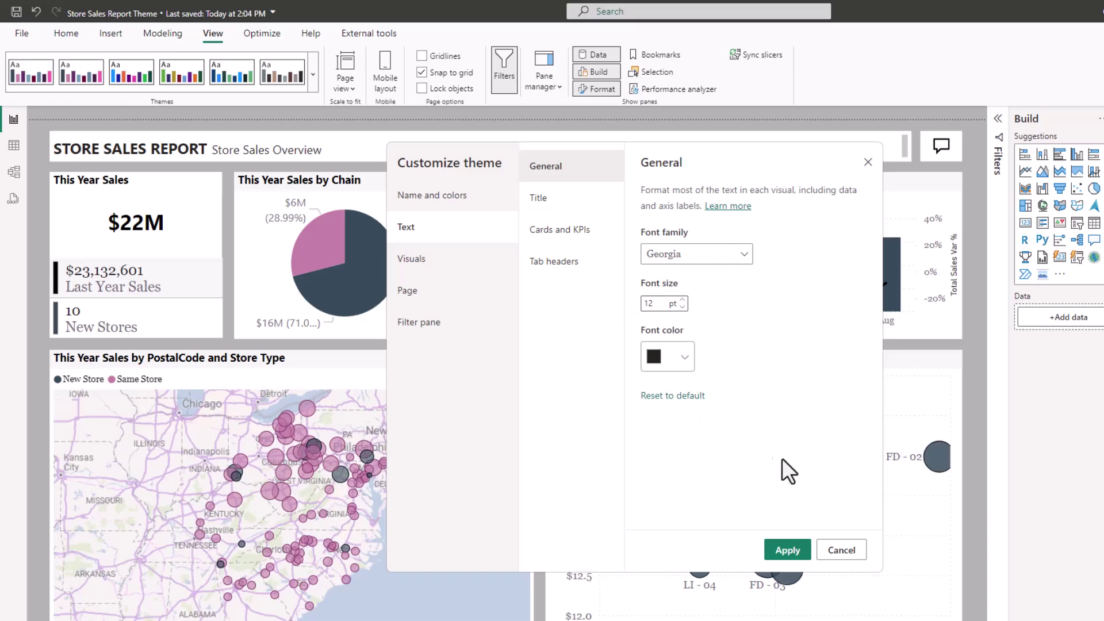
left_click(838, 551)
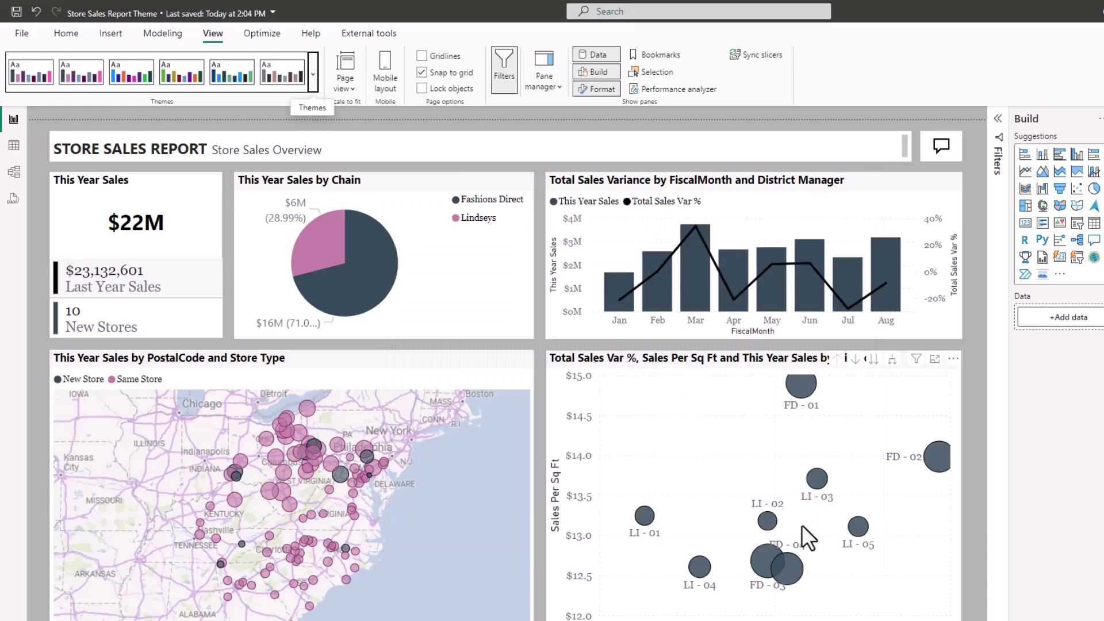
Save the current theme as a JSON file named Power BI Demo Theme in the 2024 folder
left_click(313, 74)
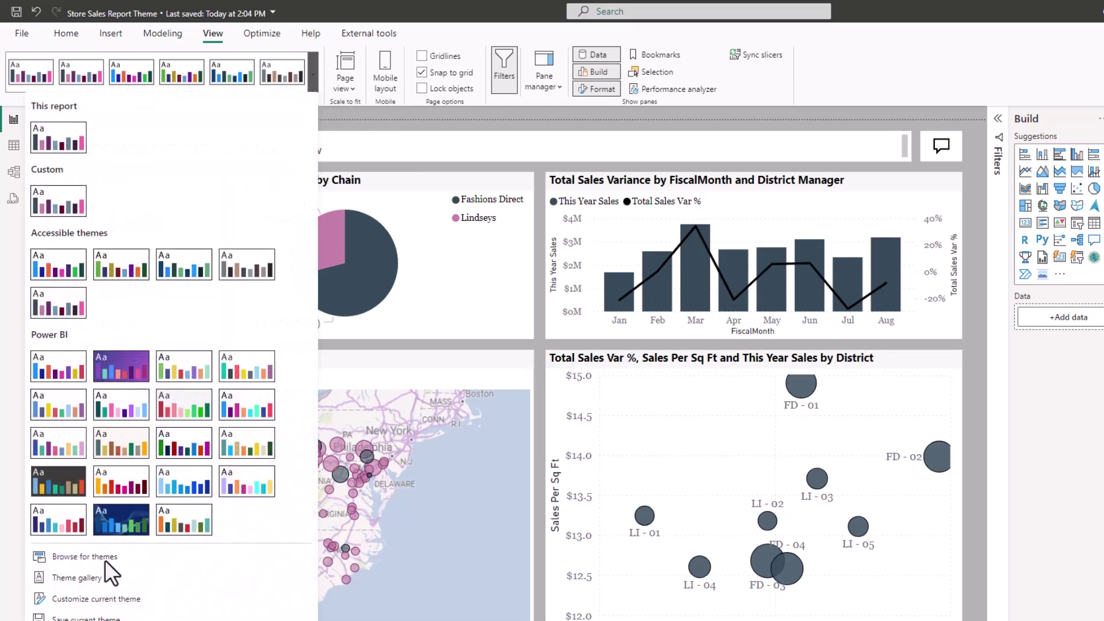
left_click(86, 618)
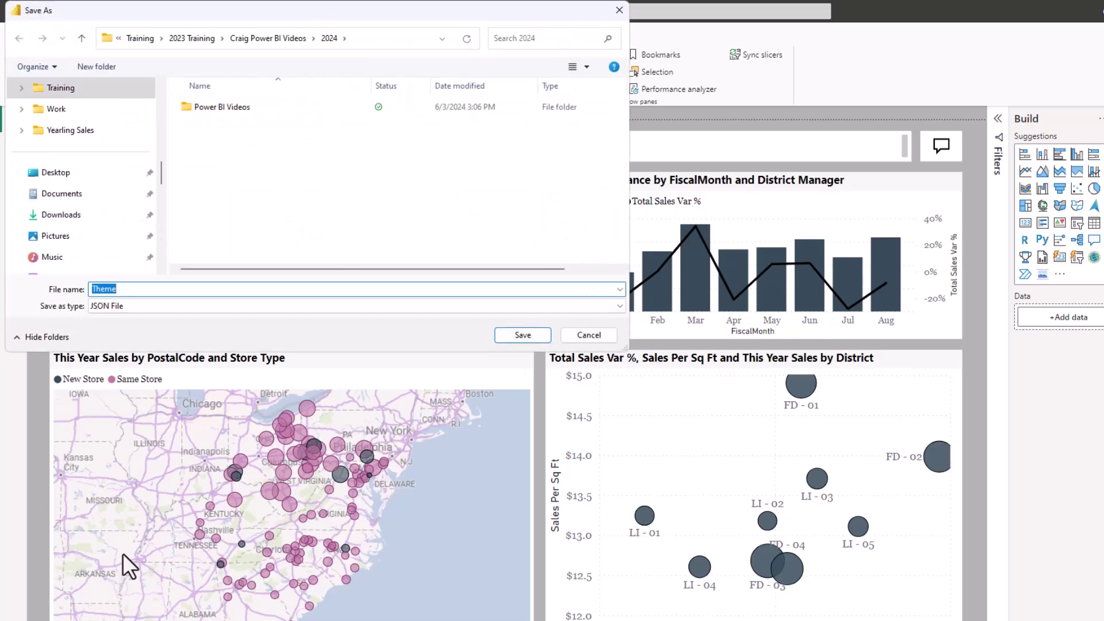
type("Power")
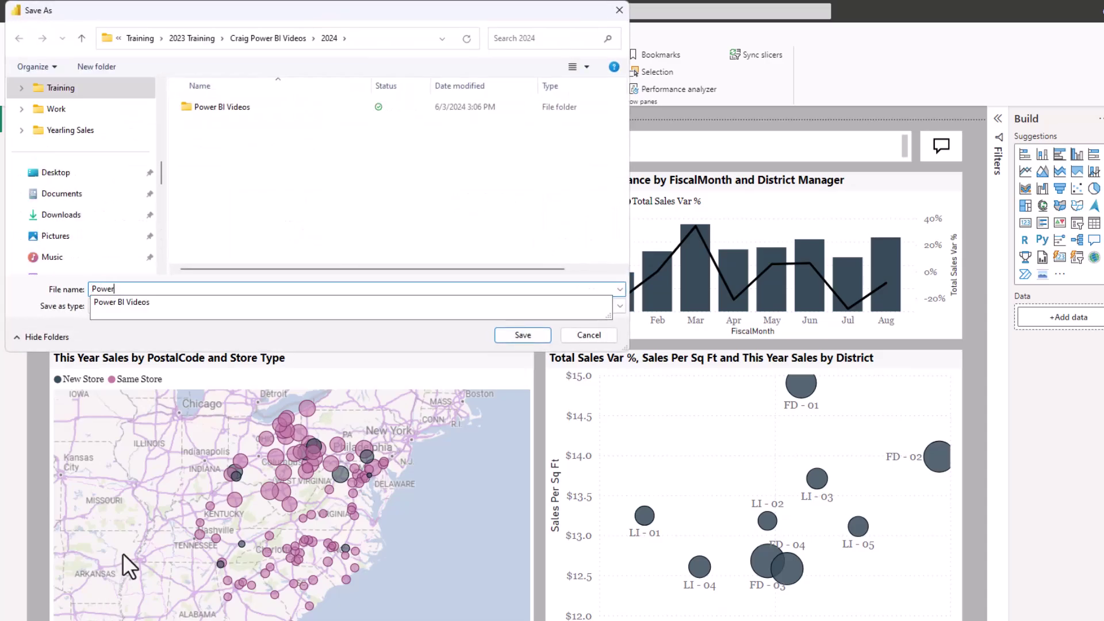
type(" BI Demo ")
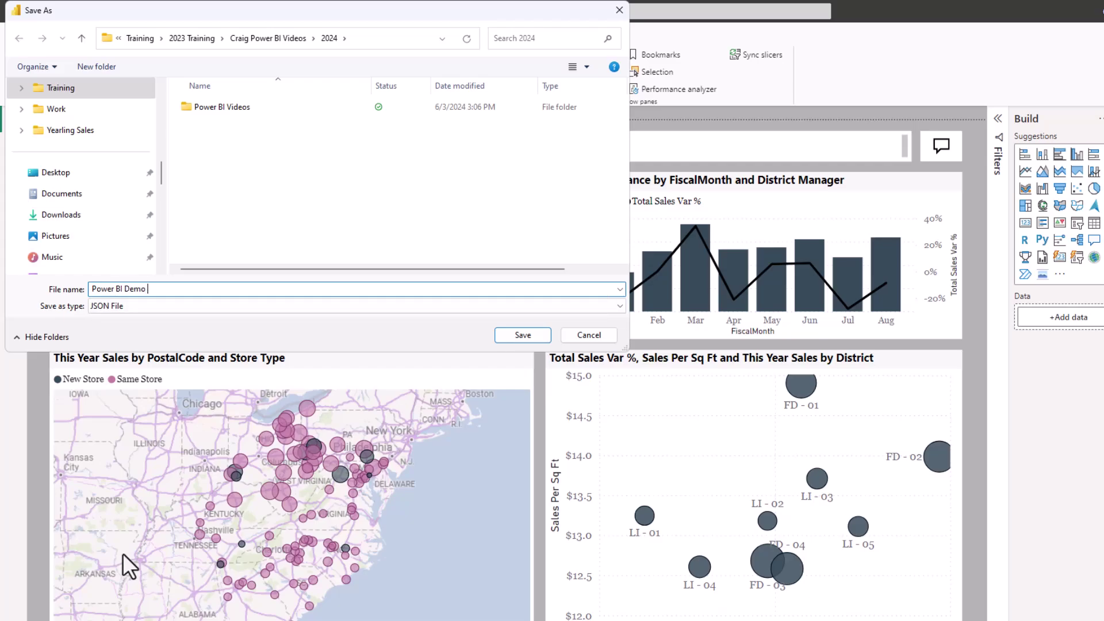
type("Theme")
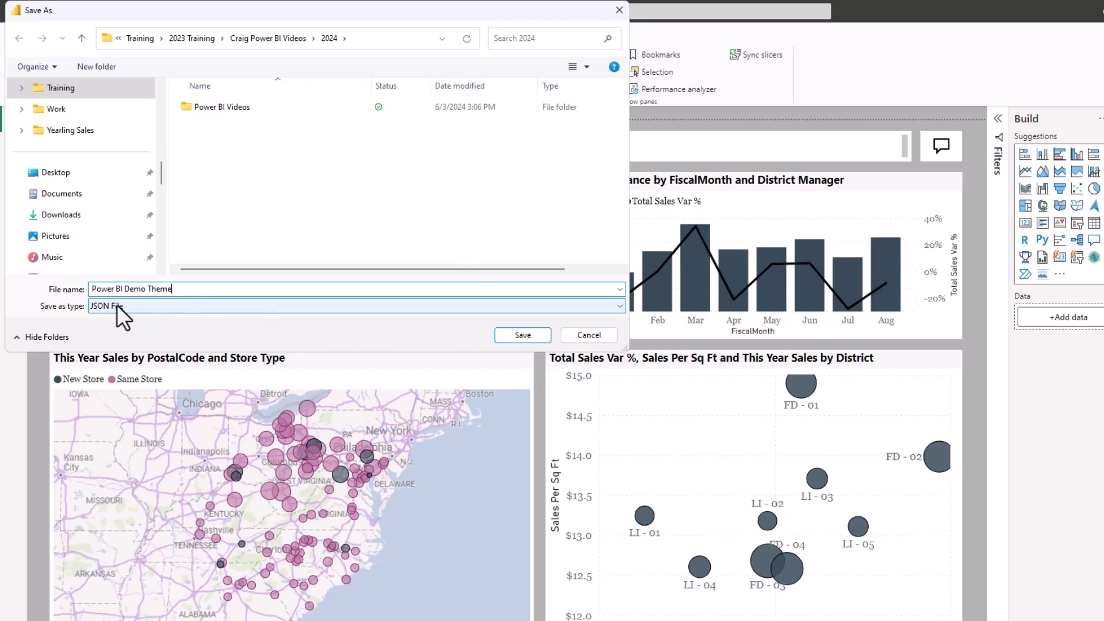
left_click(526, 335)
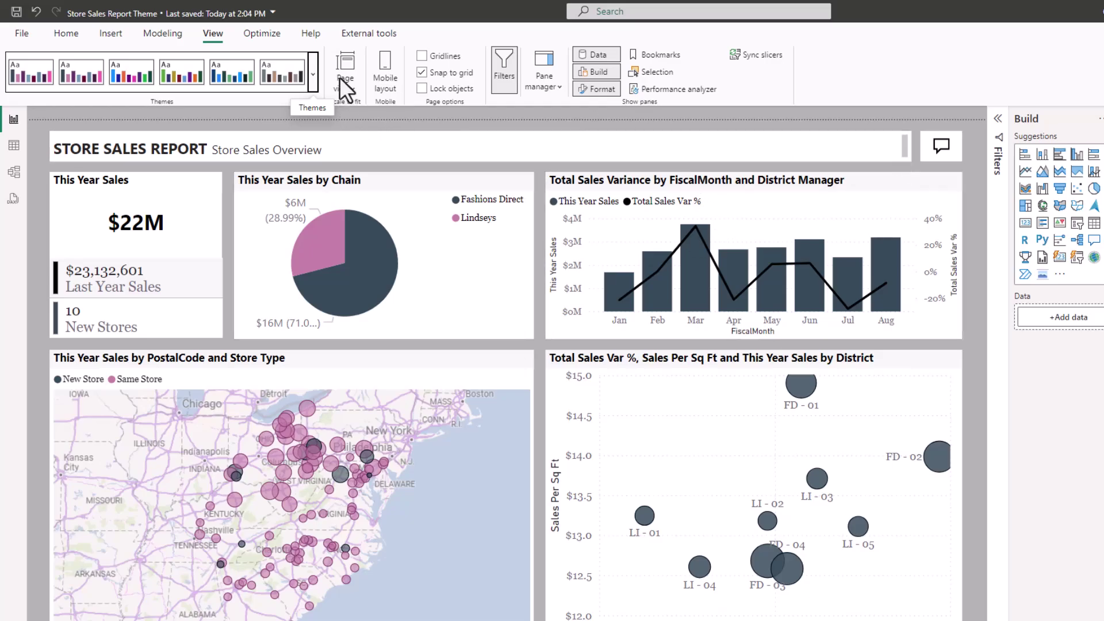
Import the saved theme file Power BI Demo Theme.json into the report
left_click(313, 71)
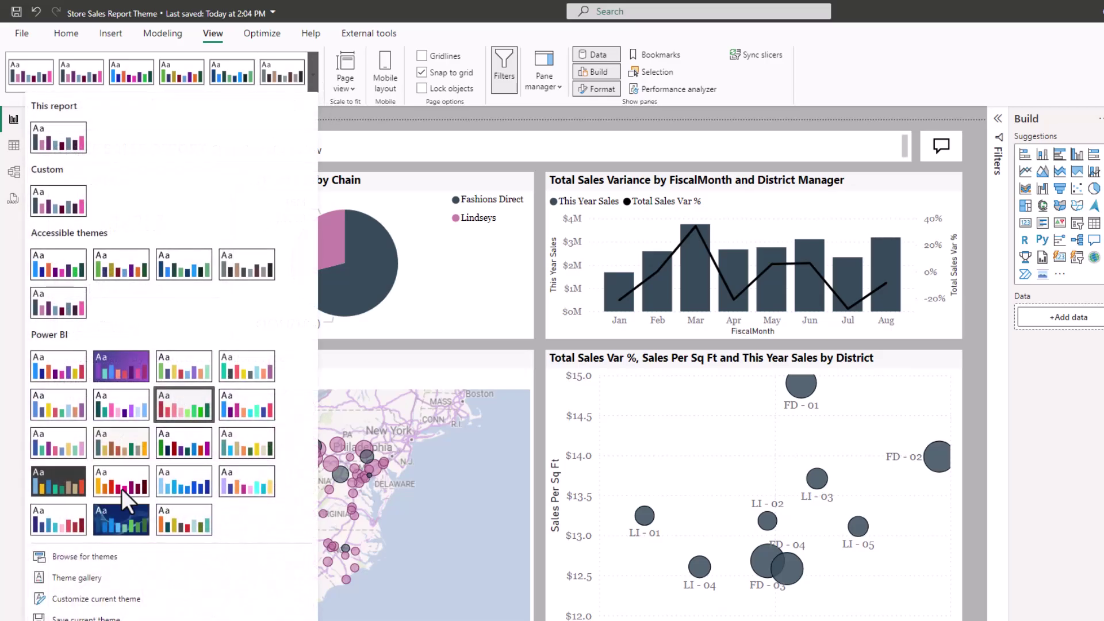
left_click(82, 557)
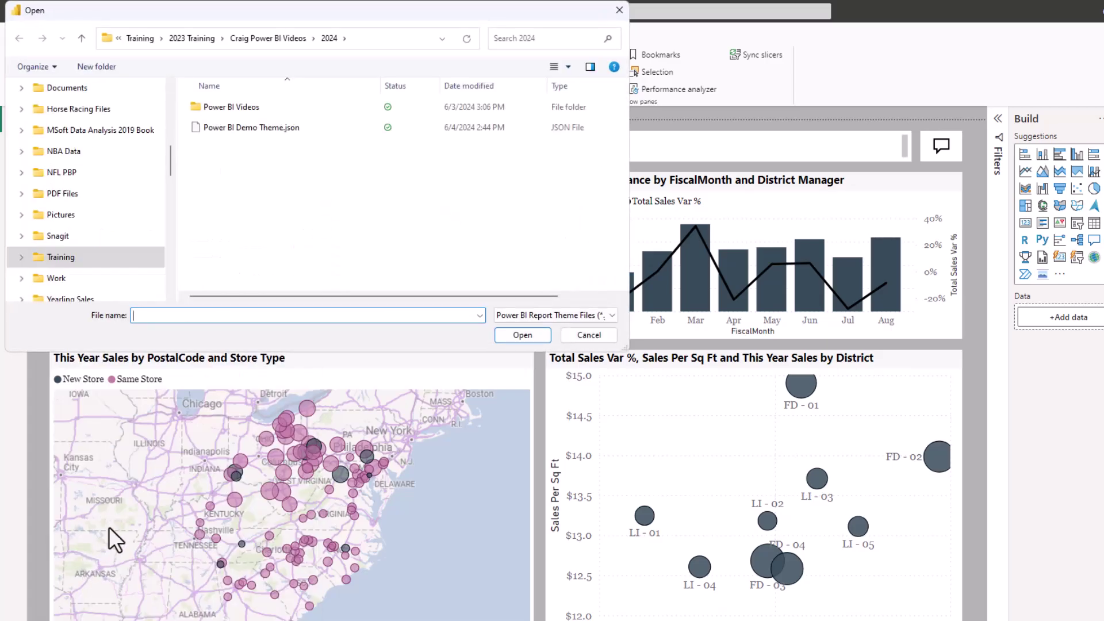
left_click(240, 127)
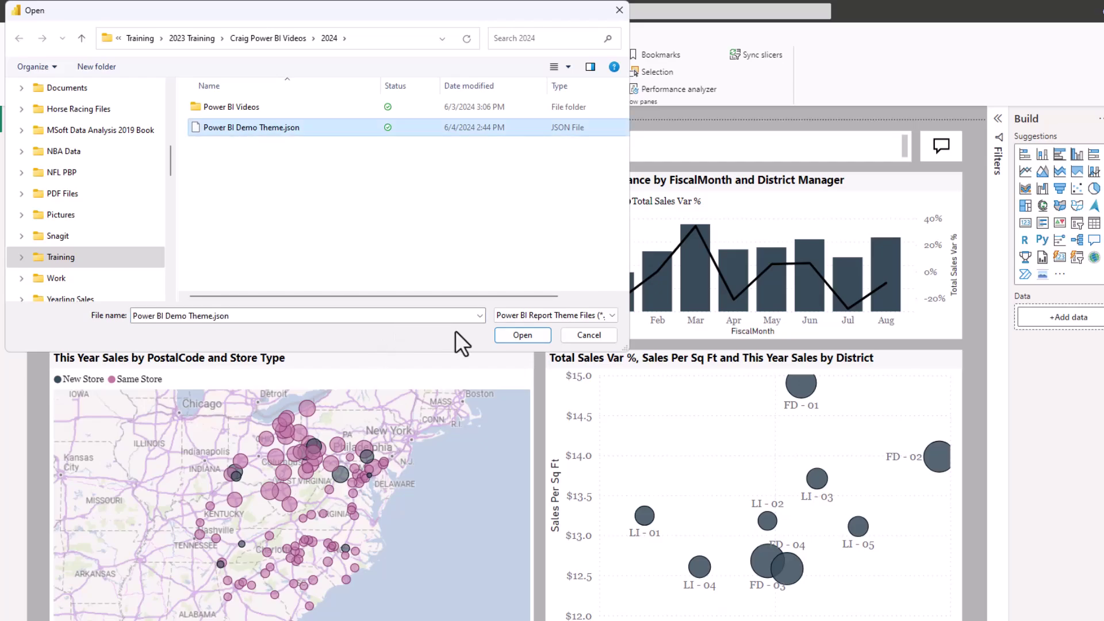
left_click(521, 337)
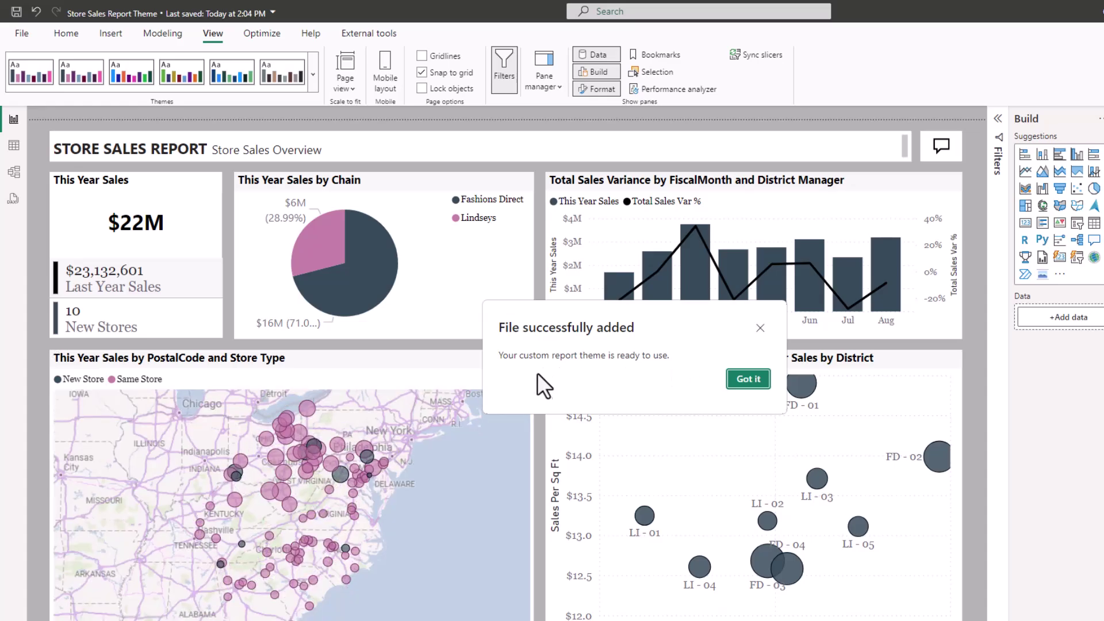
left_click(746, 381)
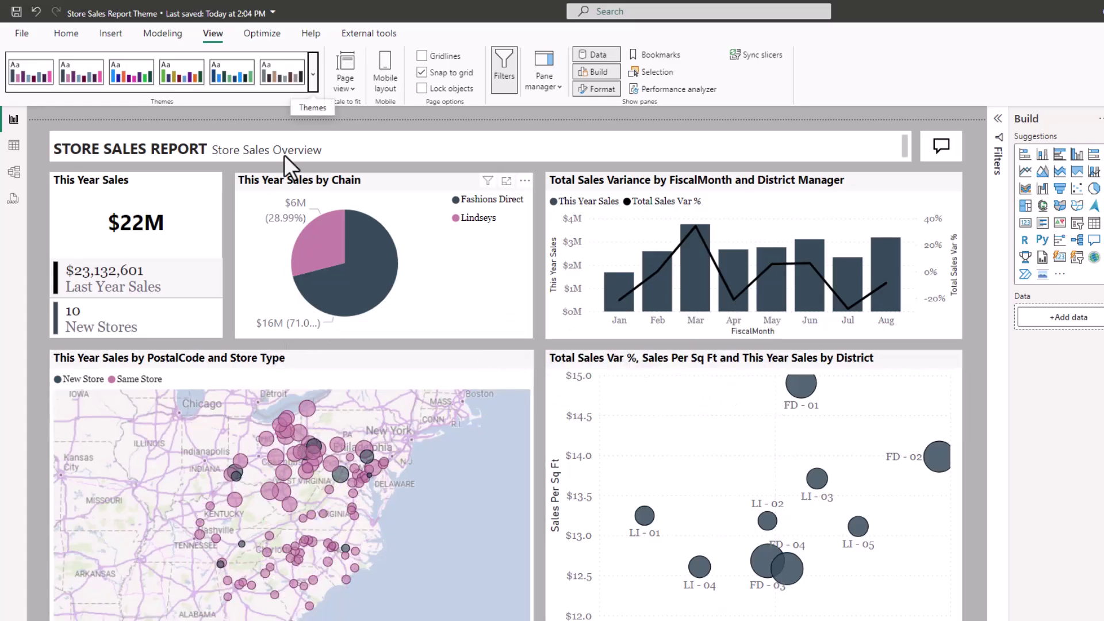
Rename the current theme to Power BI Brand in its customization settings
left_click(313, 68)
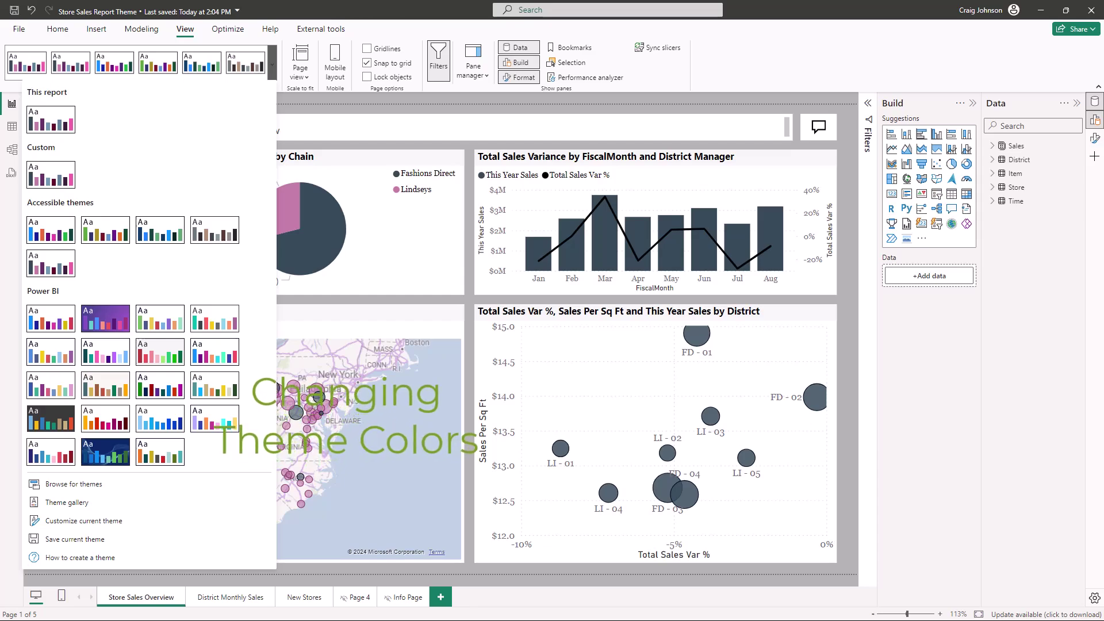
left_click(71, 521)
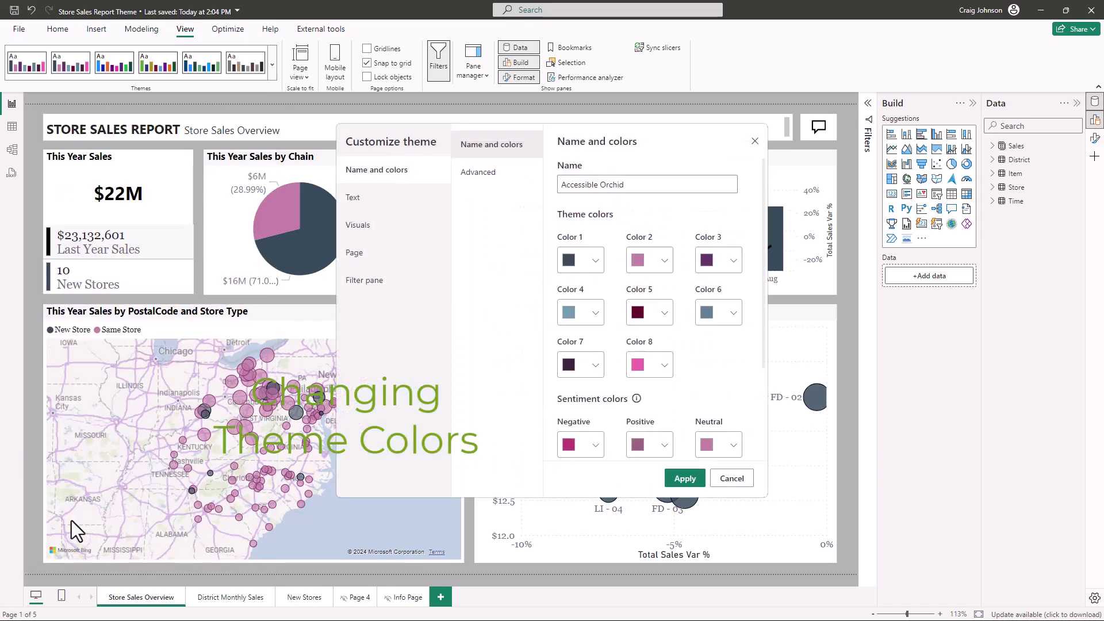
left_click_drag(657, 133, 626, 139)
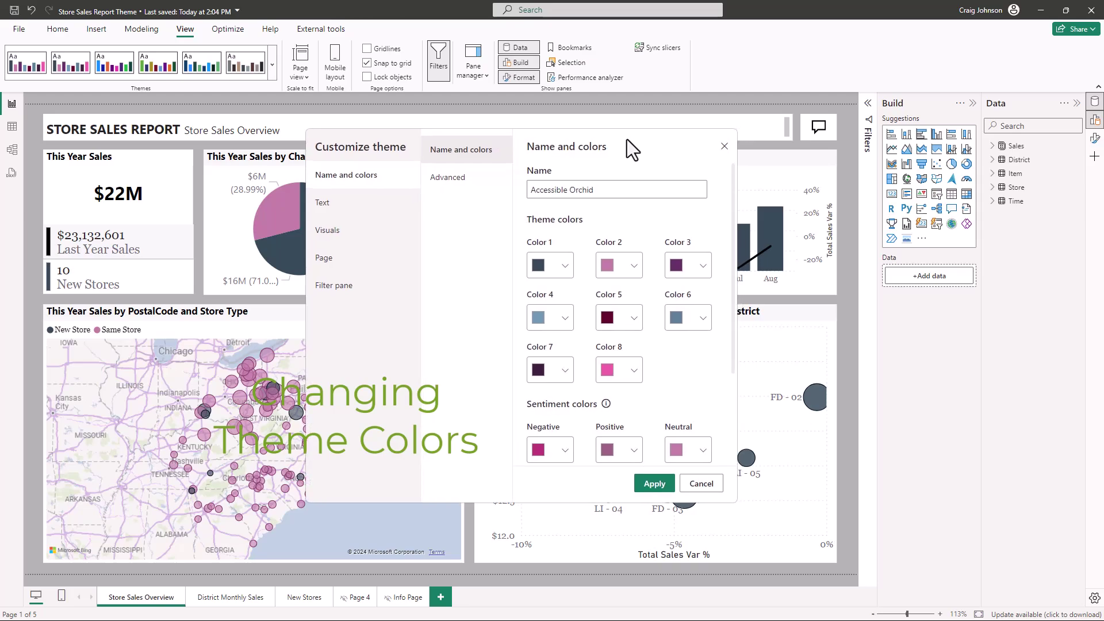
triple_click(606, 189)
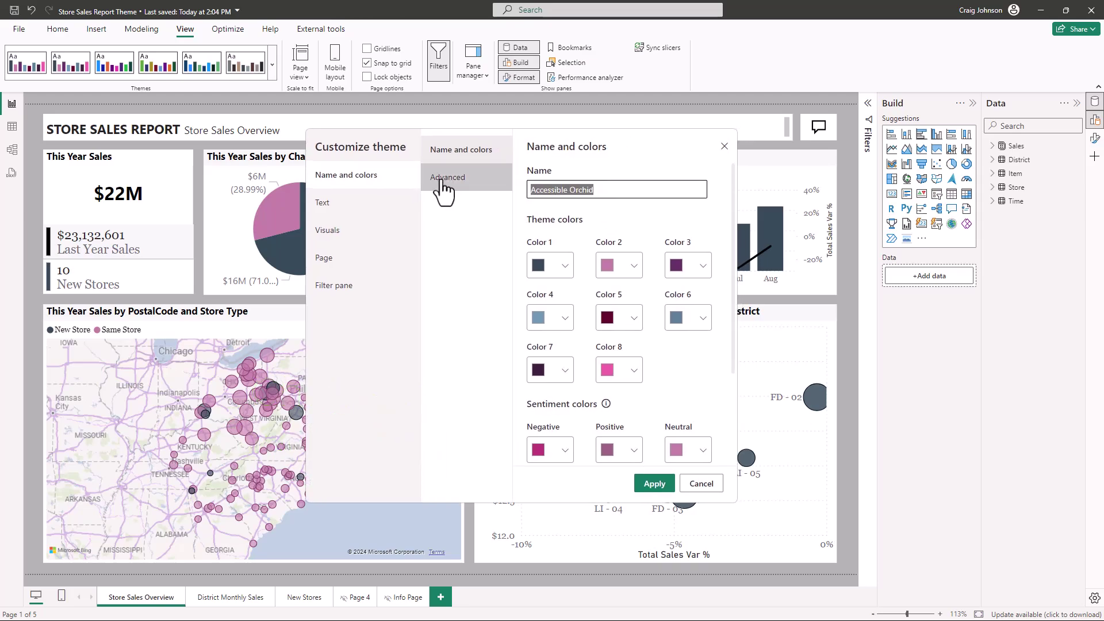
type("POwer")
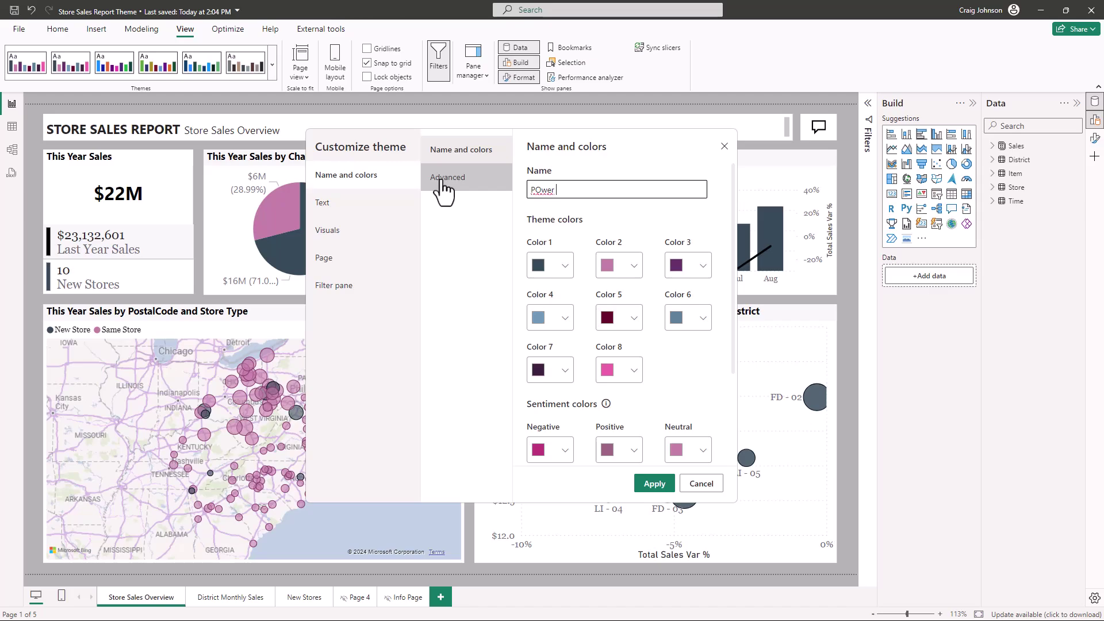
key("BackSpace")
key("BackSpace")
key("BackSpace")
type("ower BI Brand")
Set theme Color 1 to a brighter blue and Color 2 to pink #ED3DA2, and apply the changes
left_click(560, 266)
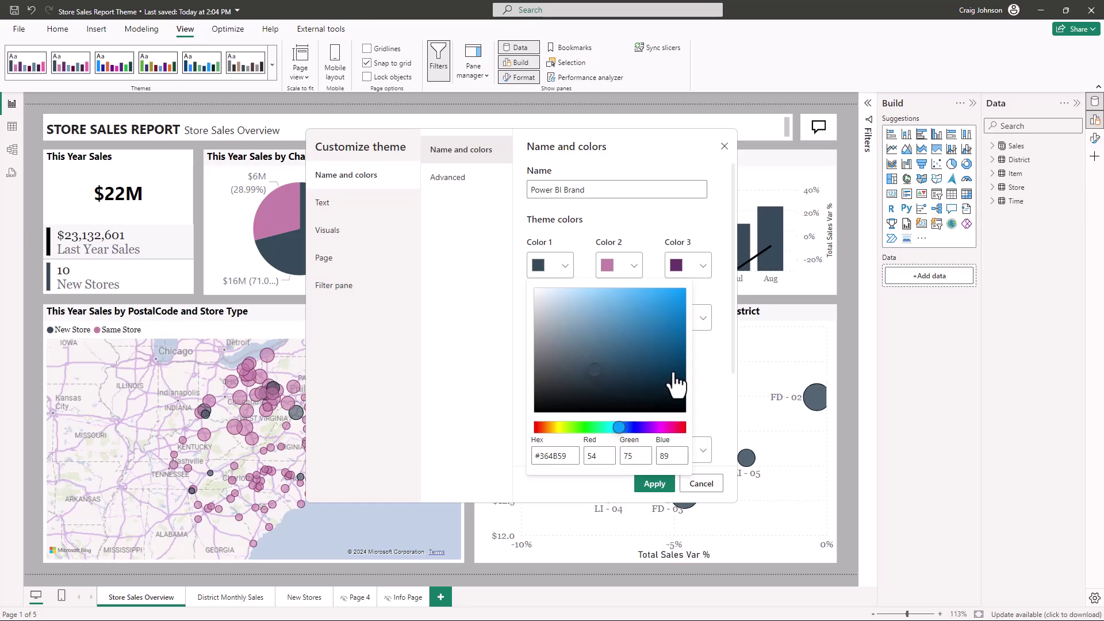
left_click(677, 335)
left_click(634, 267)
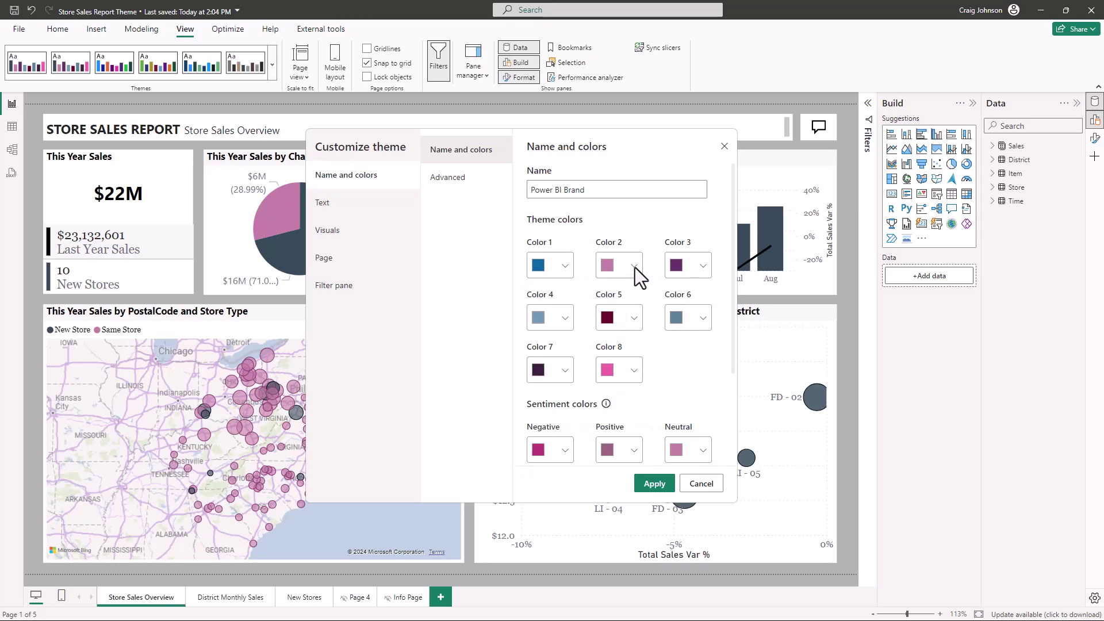
left_click(634, 268)
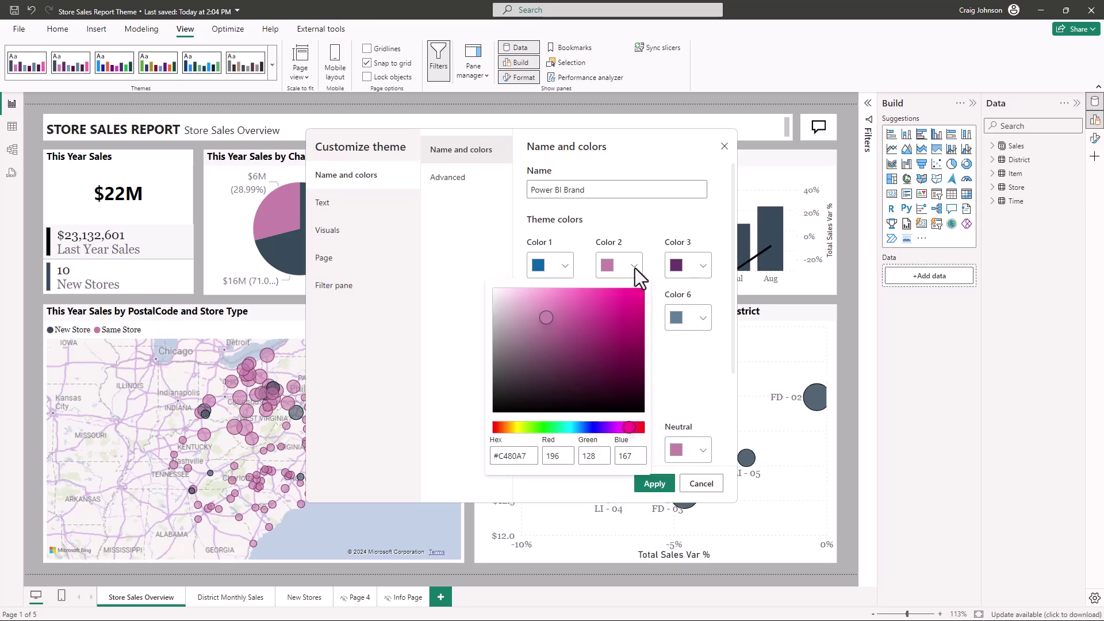
left_click(605, 298)
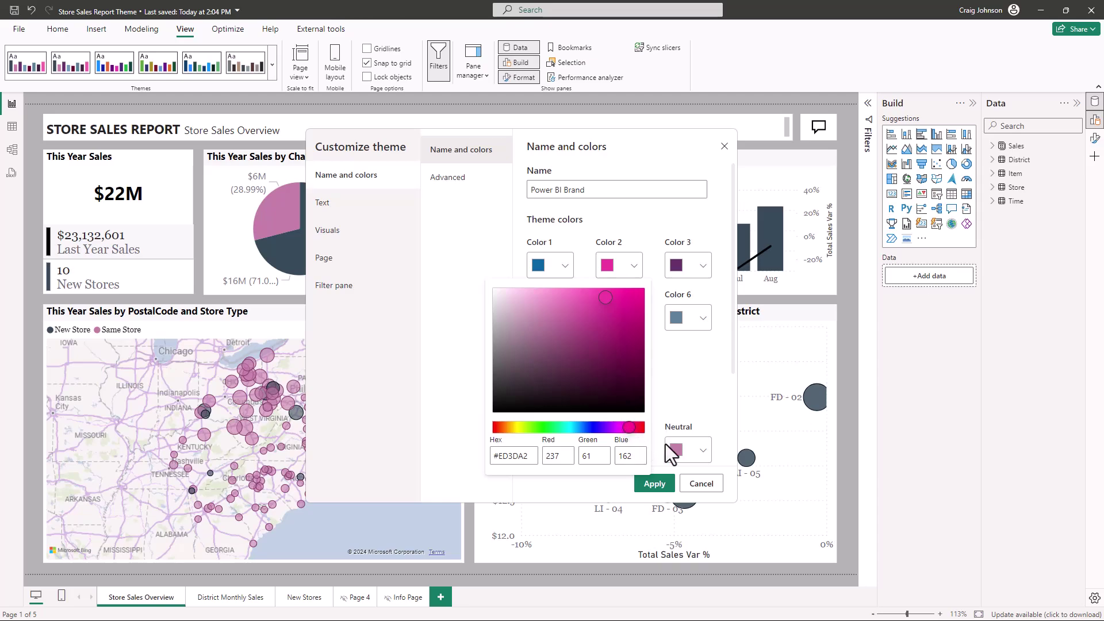
left_click(654, 485)
left_click(654, 485)
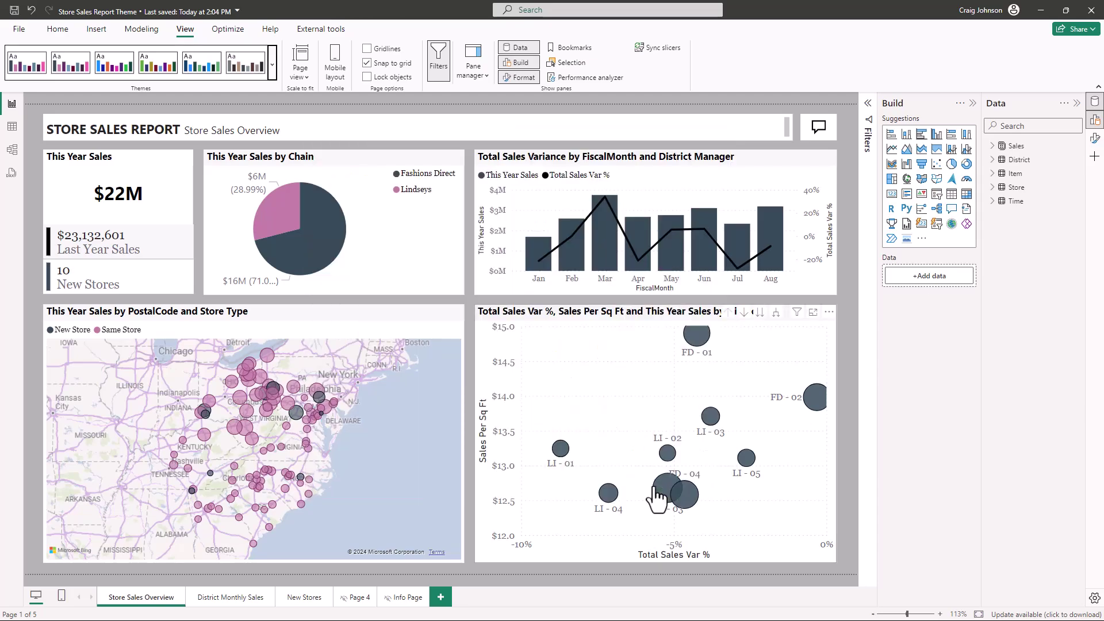
Open the current theme's customization settings and set the negative sentiment color to dark magenta #9F1557
mouse_move(276, 210)
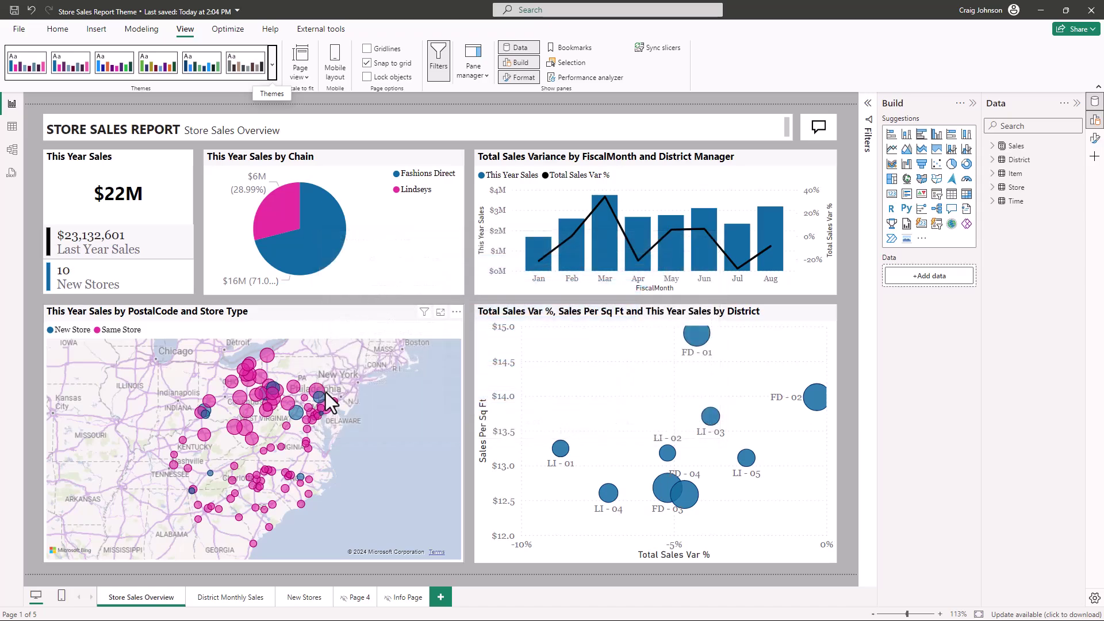
left_click(272, 65)
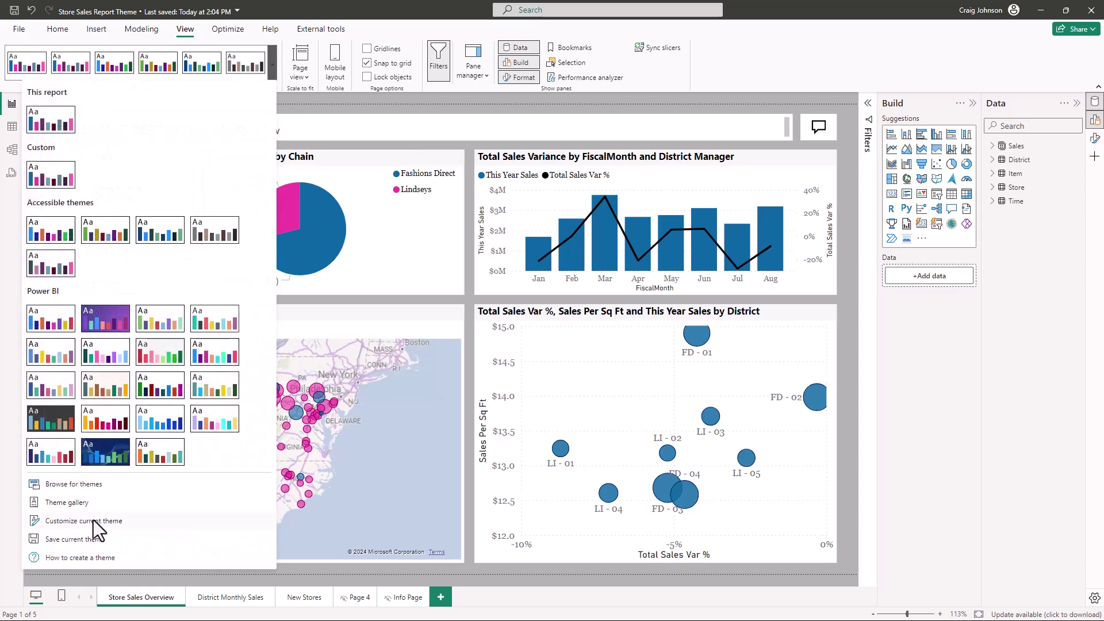
left_click(75, 519)
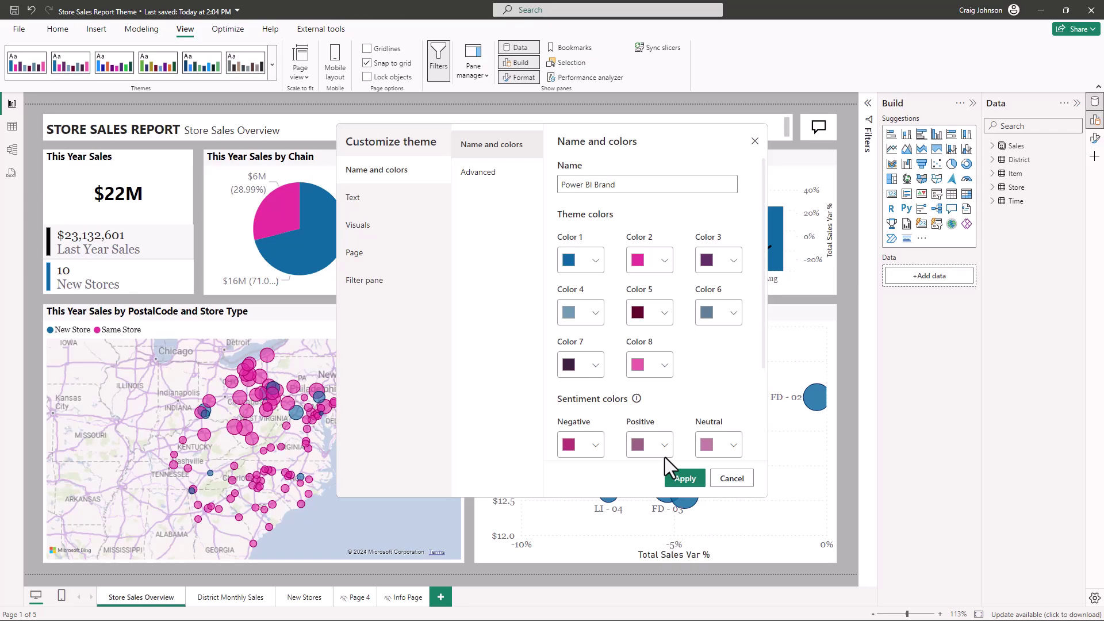
left_click(597, 443)
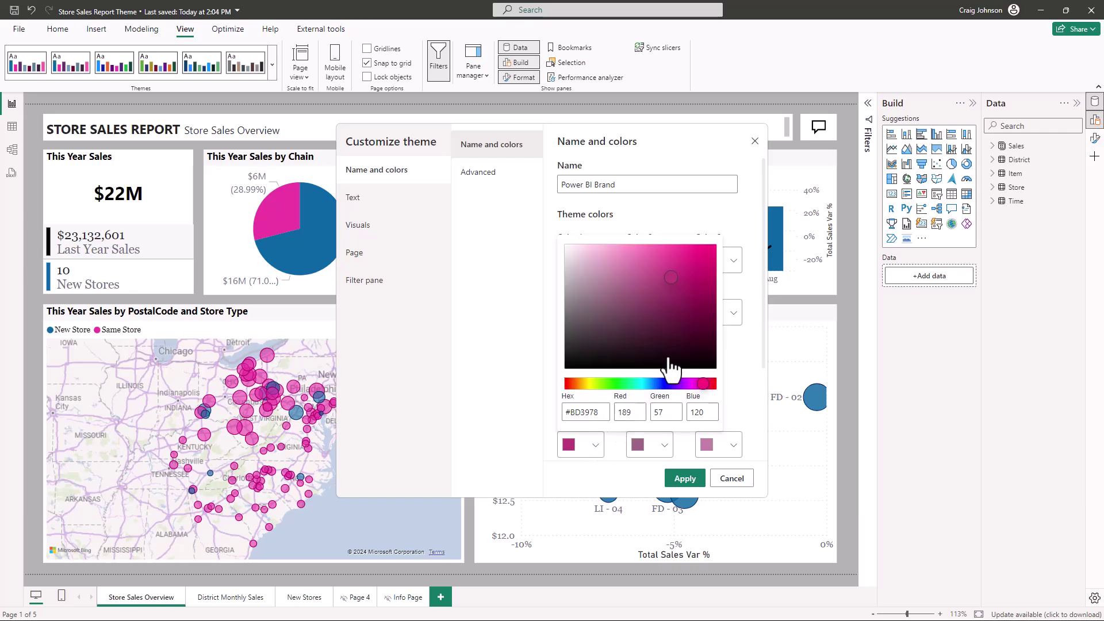
left_click(697, 291)
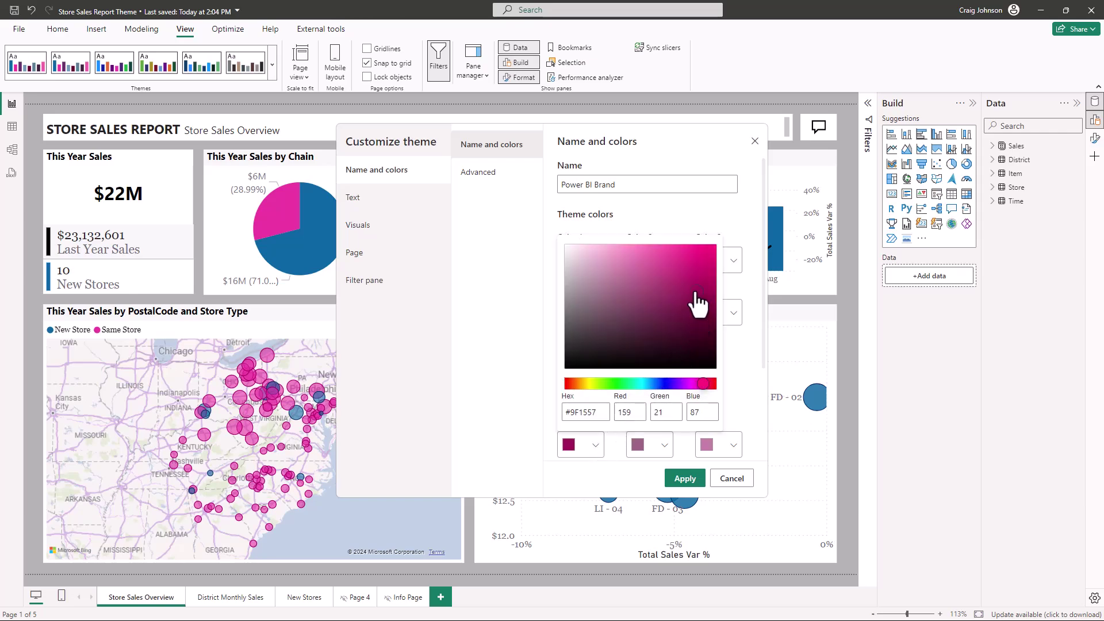
left_click(737, 377)
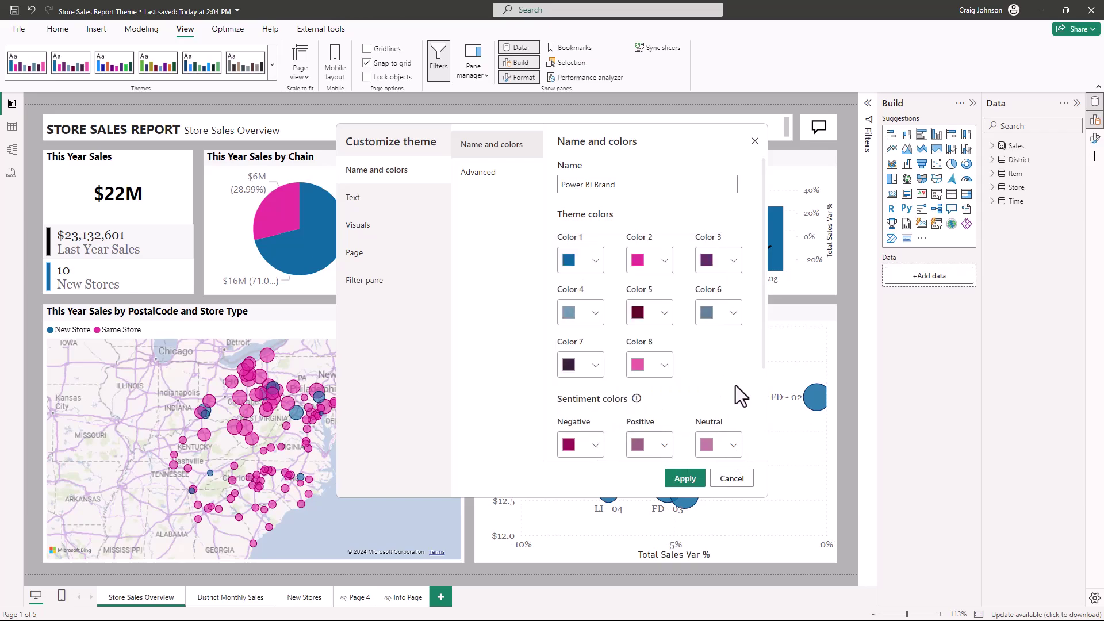
Set the theme's neutral sentiment color to grayish #A1949C and apply the sentiment color changes
left_click(731, 445)
left_click(604, 290)
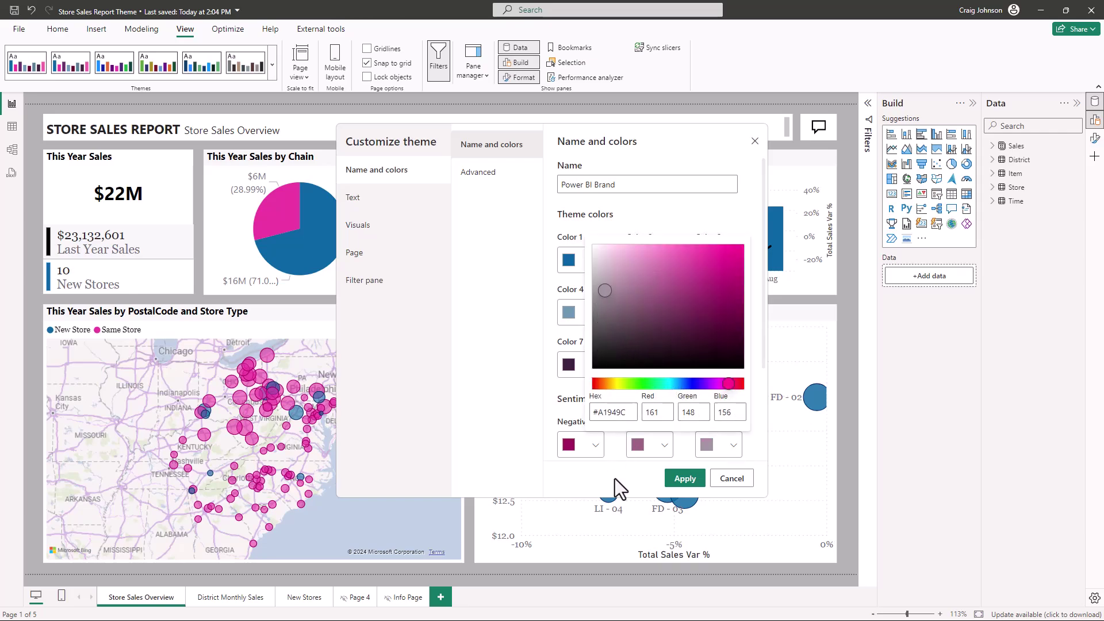
left_click(685, 483)
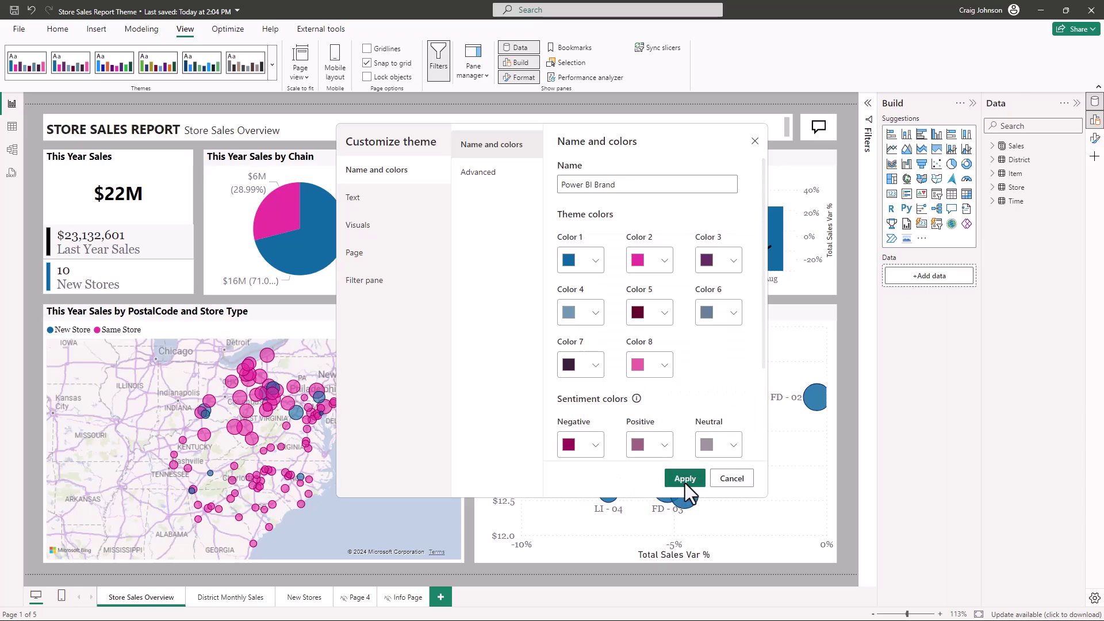
left_click(685, 478)
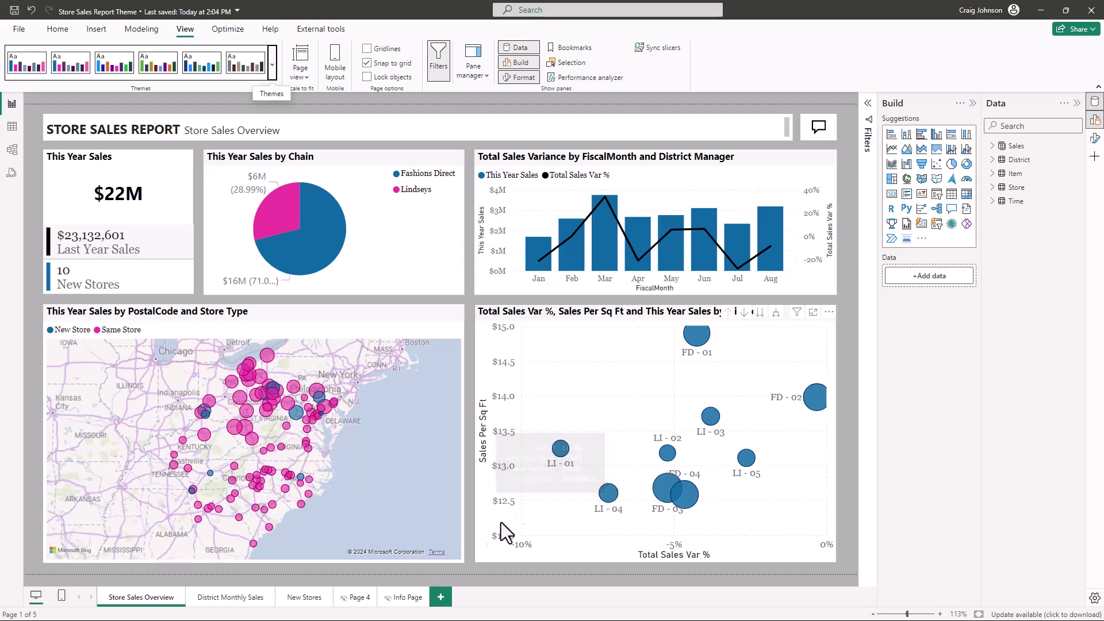
Check the applied theme colors on the District Monthly Sales and New Stores pages
left_click(229, 600)
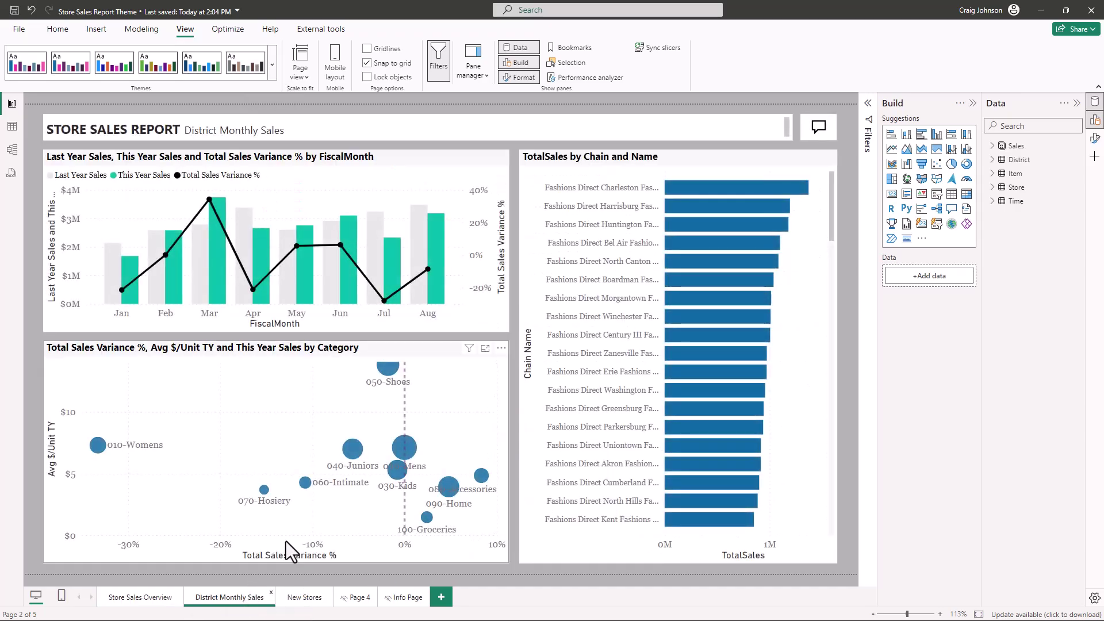
left_click(298, 598)
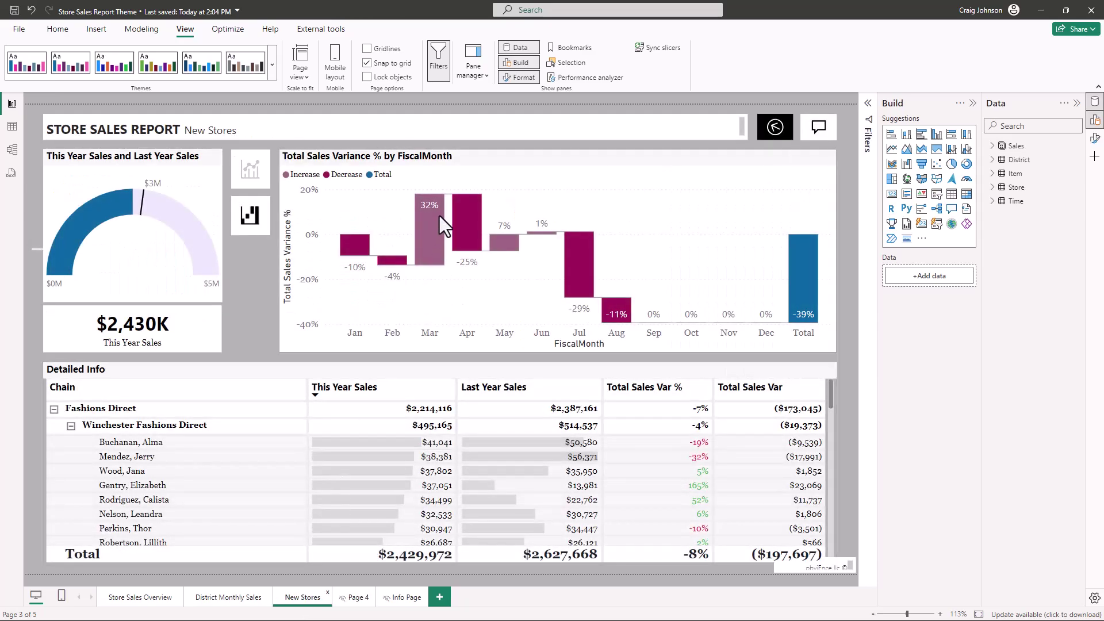
mouse_move(466, 214)
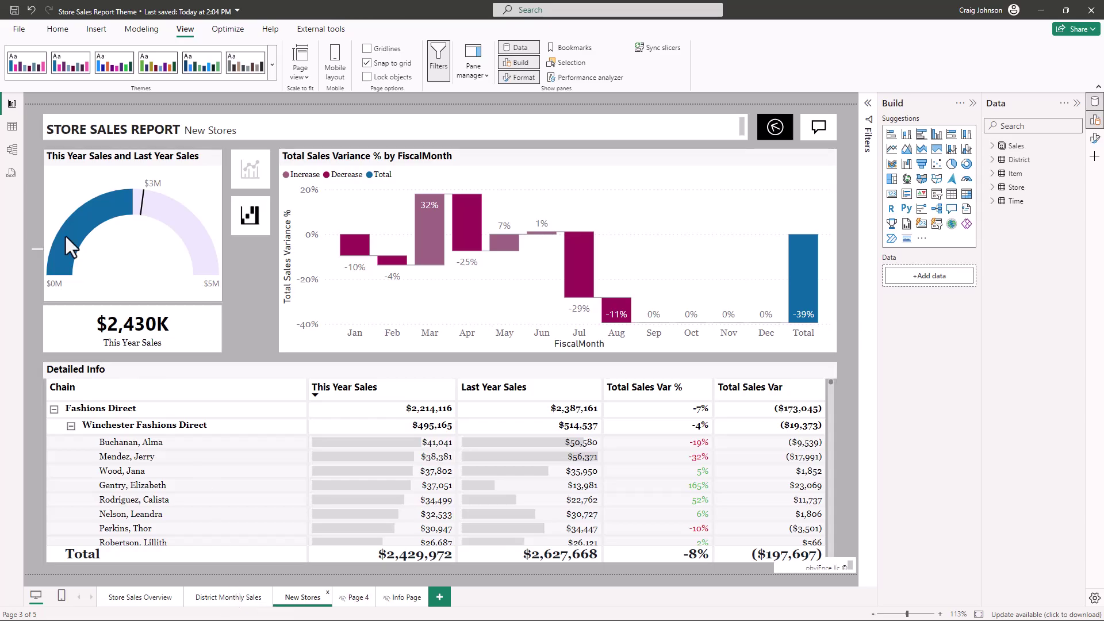
left_click(271, 65)
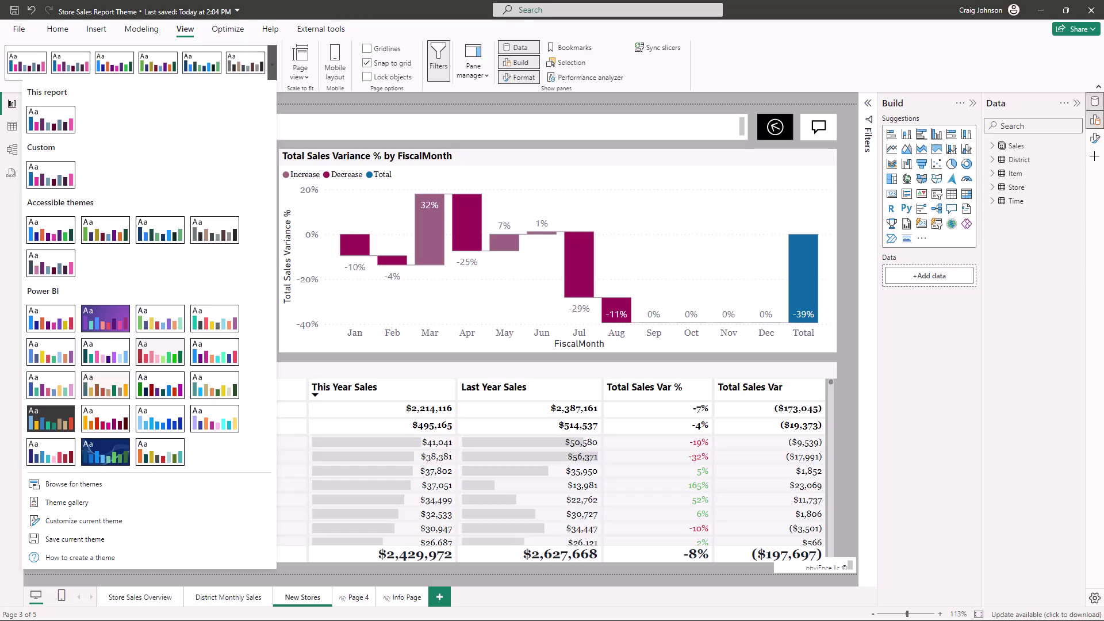
left_click(575, 276)
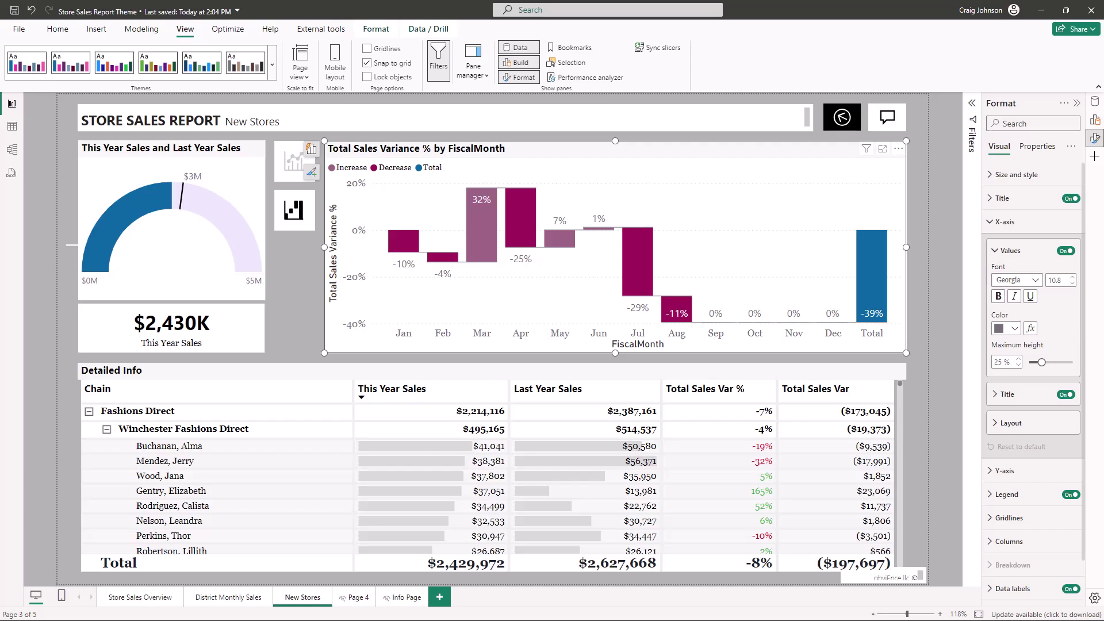
left_click(949, 147)
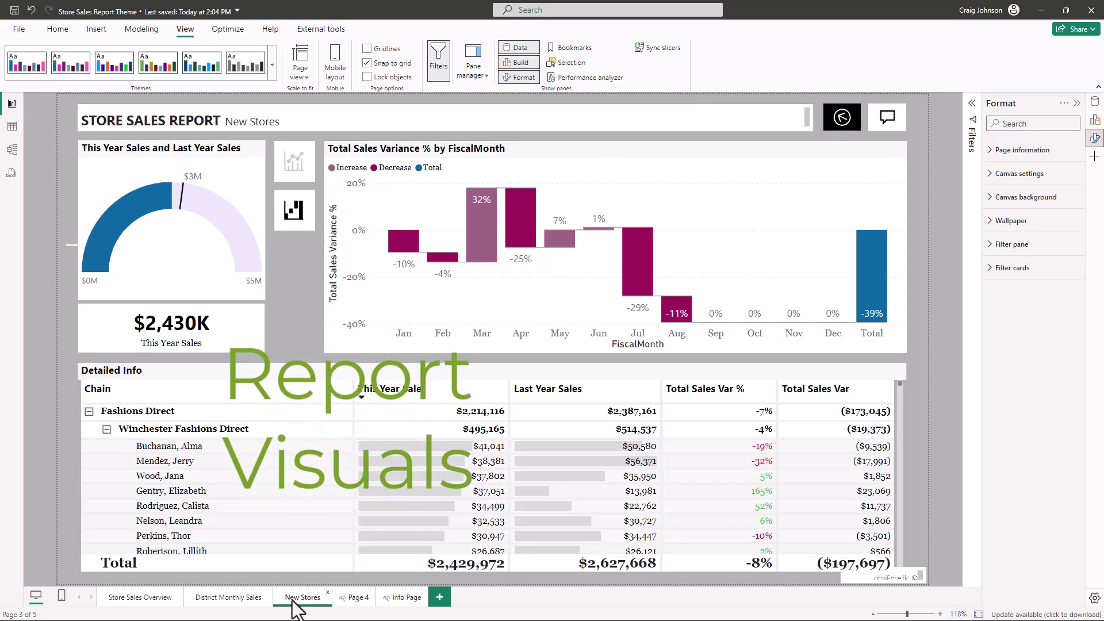
Review the name and color settings of the current theme and close them without changes
left_click(274, 66)
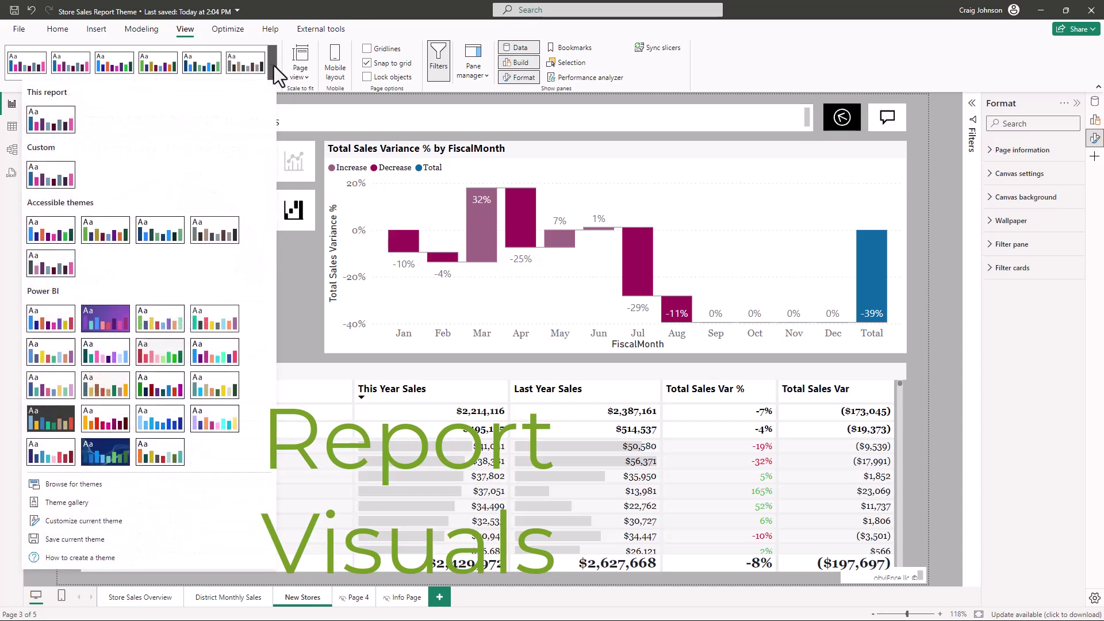
left_click(42, 119)
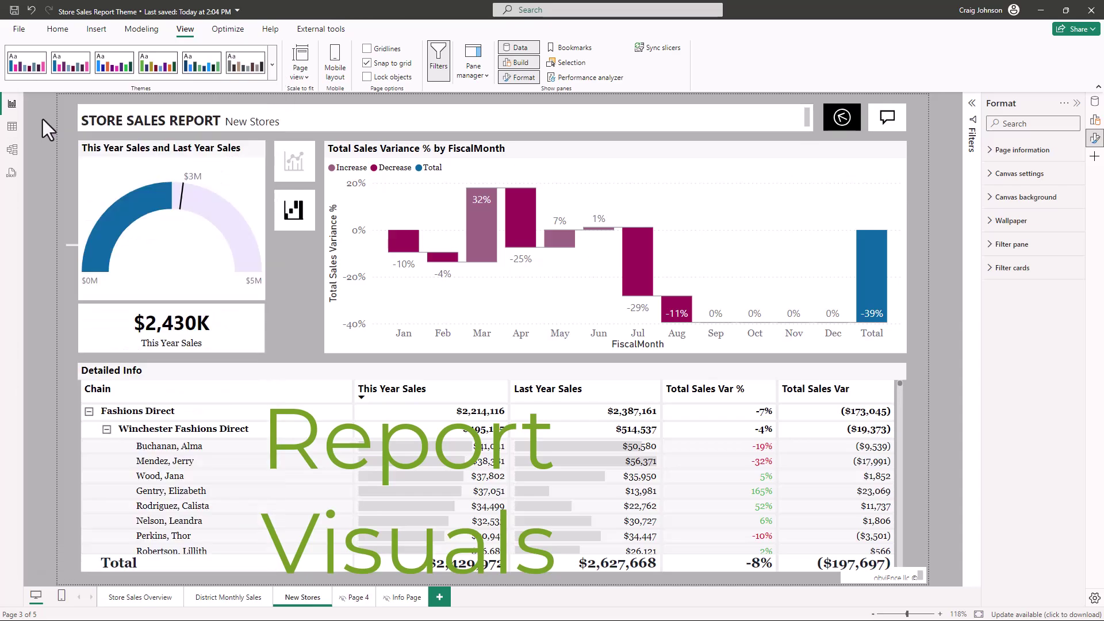
left_click(273, 67)
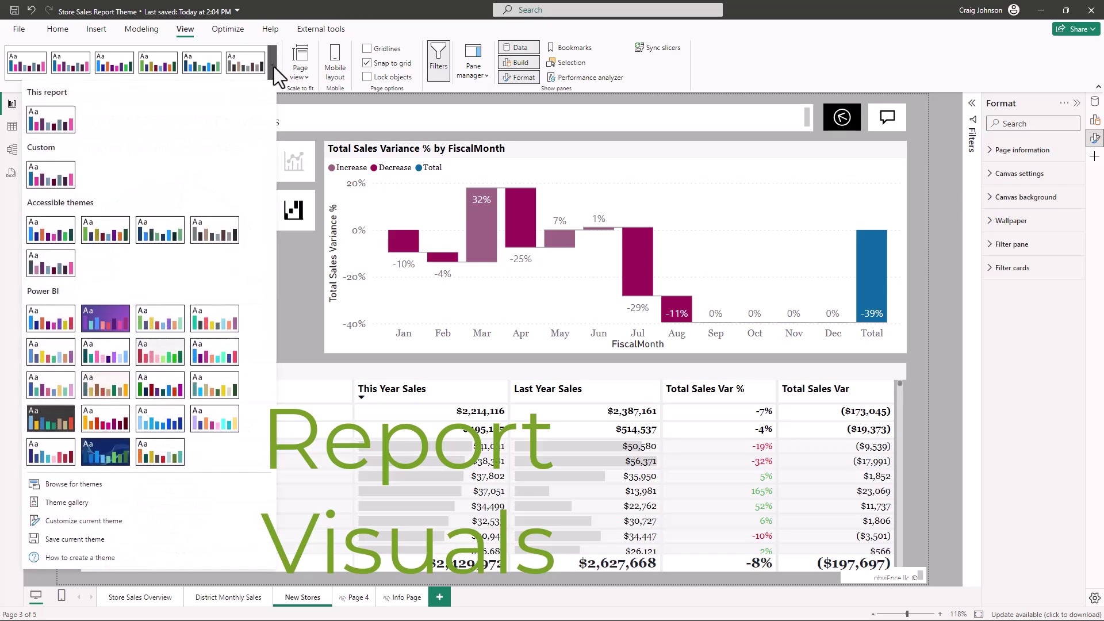
left_click(74, 519)
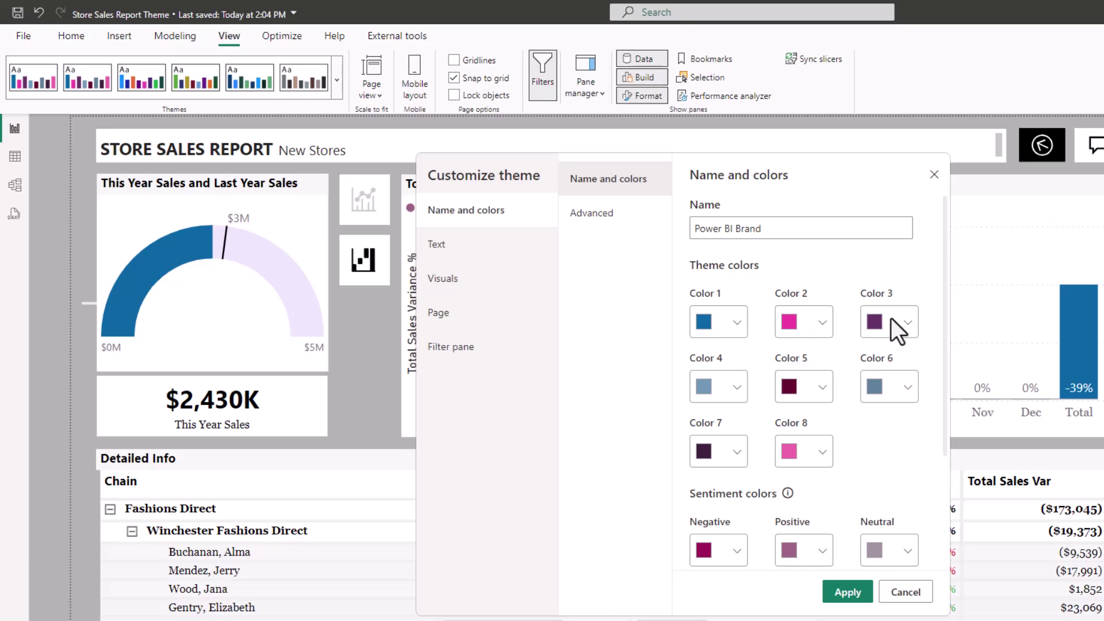
left_click(904, 593)
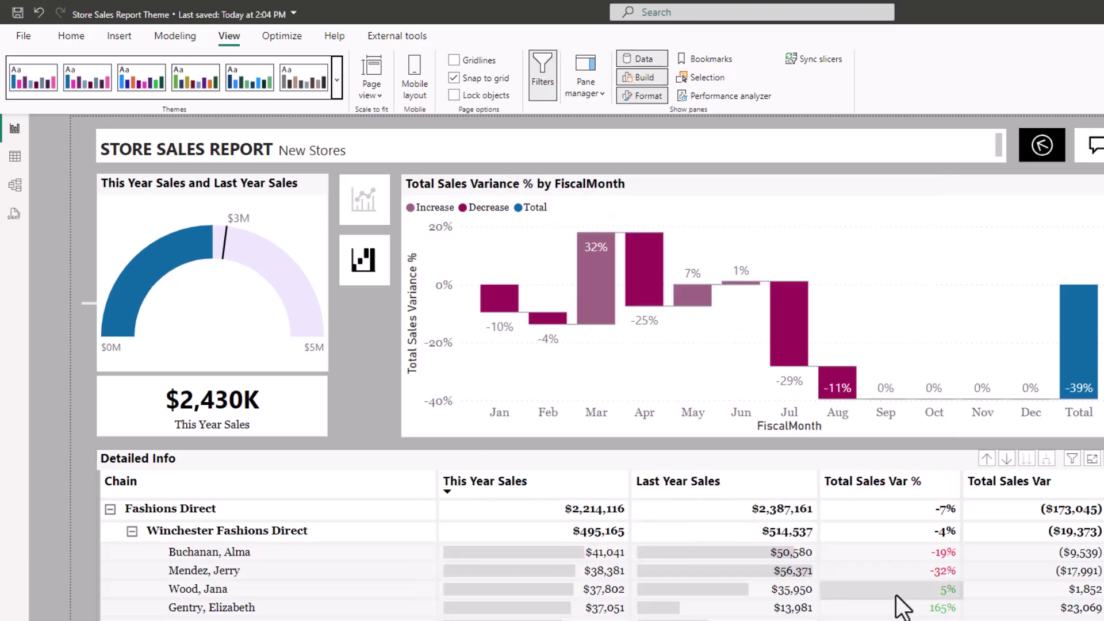
Examine the theme and custom color choices for the X-axis values of the Total Sales Variance % by FiscalMonth chart
left_click(822, 190)
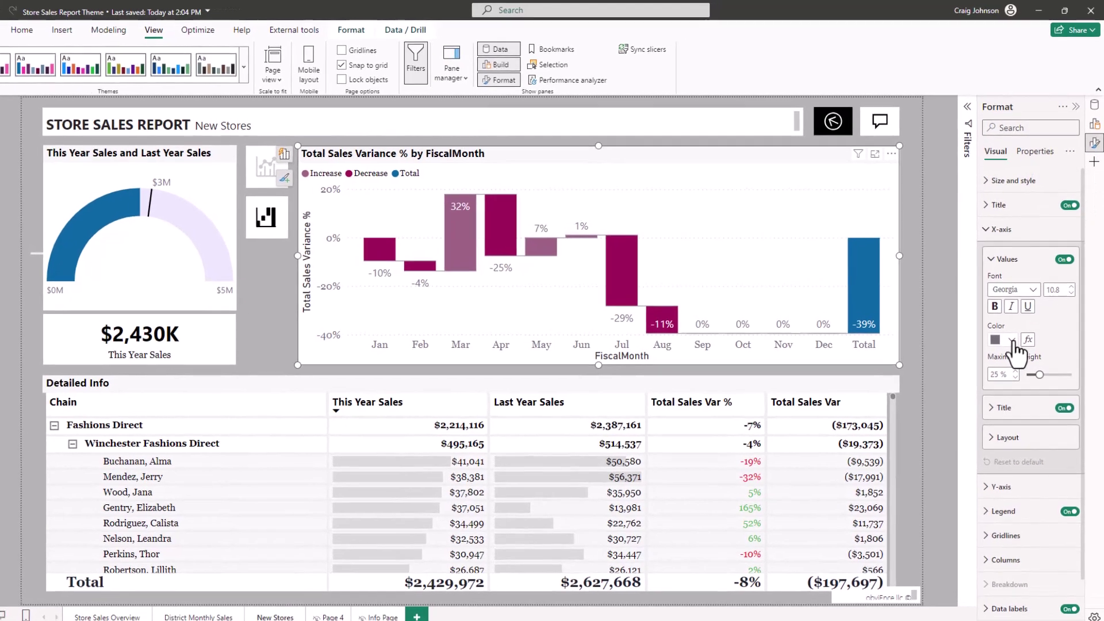
left_click(1015, 329)
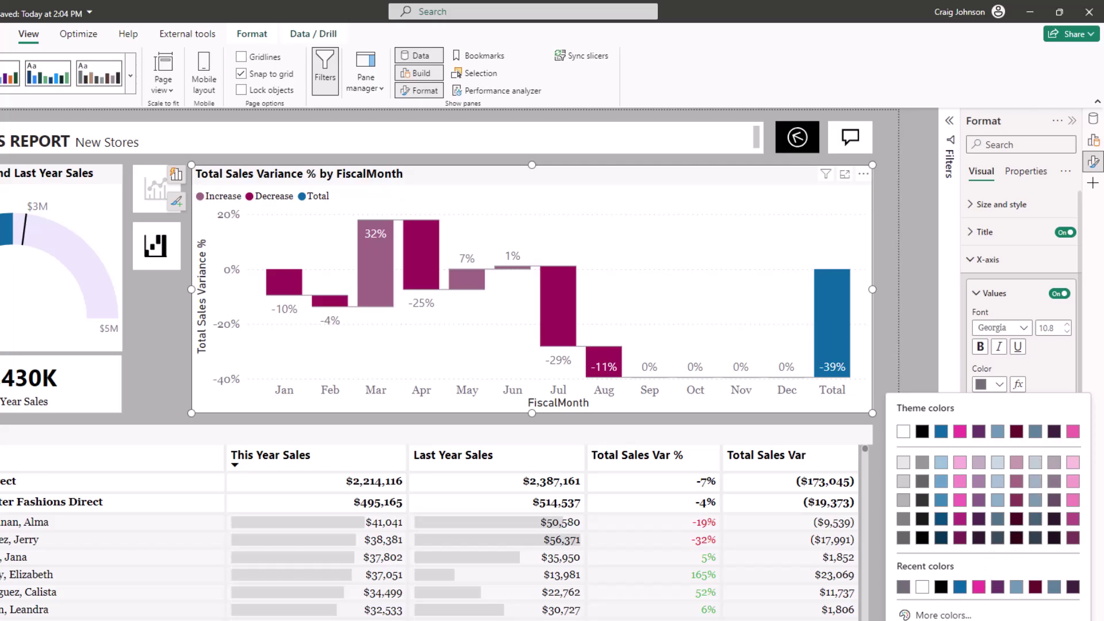
left_click(943, 615)
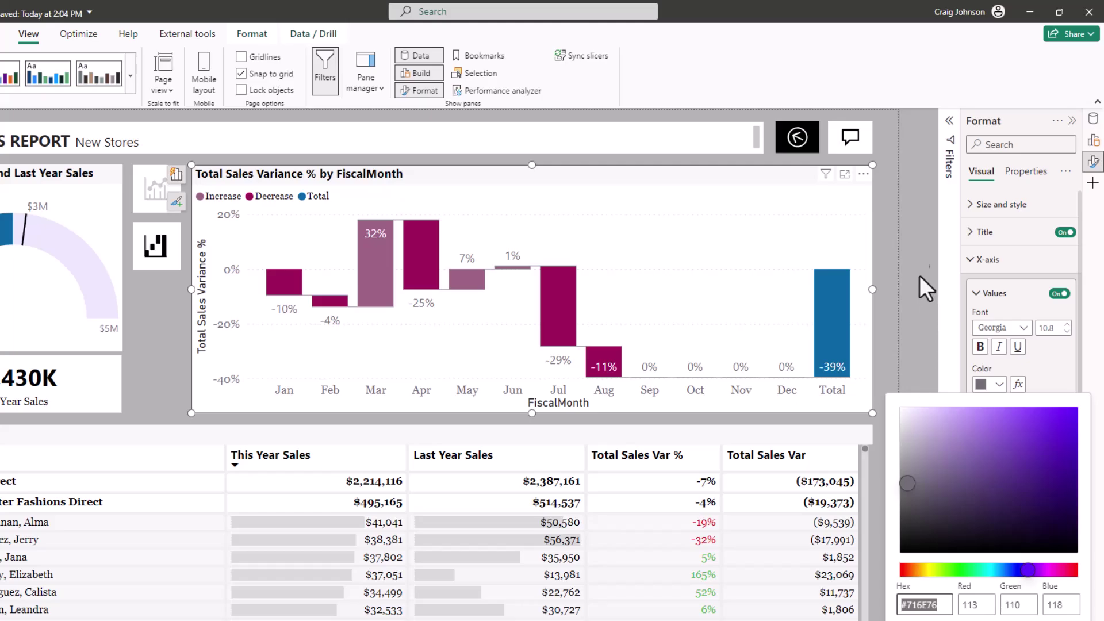
left_click(909, 213)
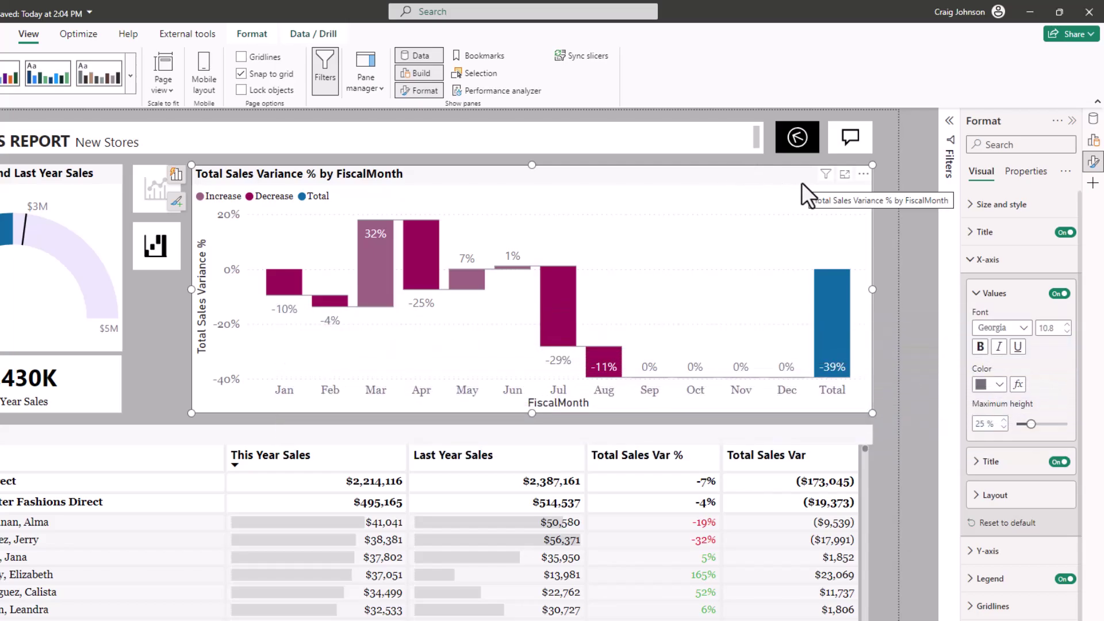
Switch the report to the built-in City park theme
left_click(1093, 119)
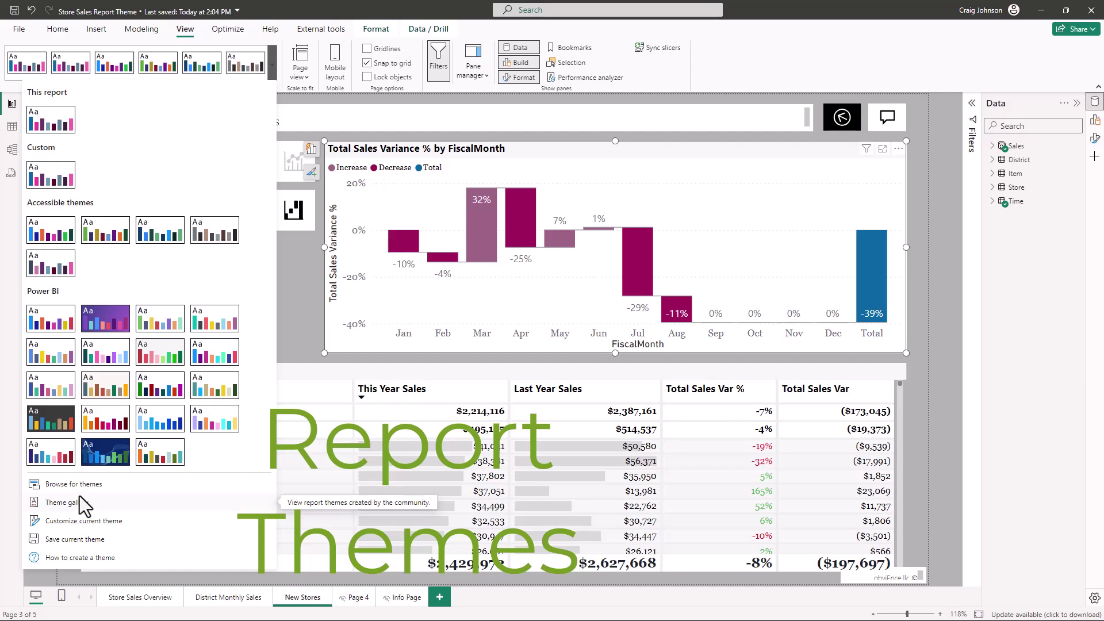
left_click(161, 315)
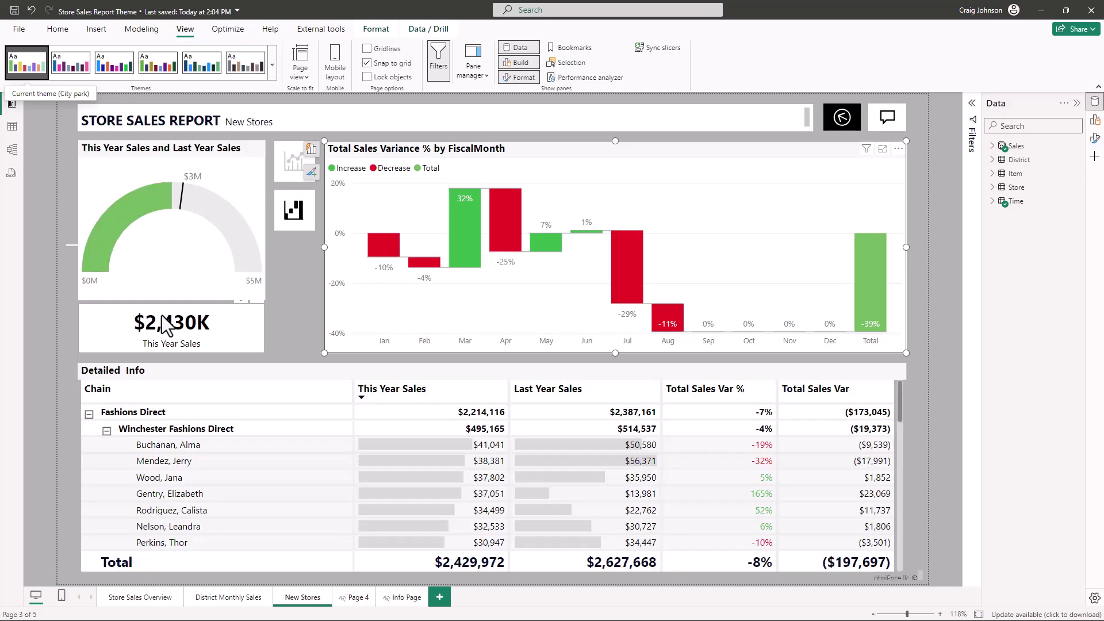
left_click(272, 64)
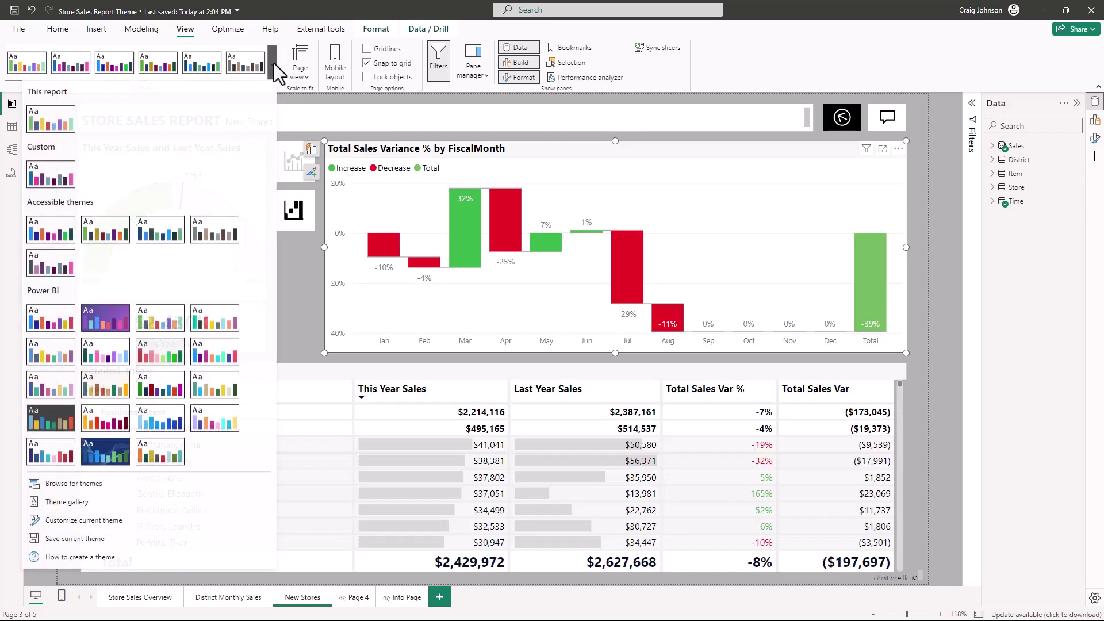
left_click(59, 124)
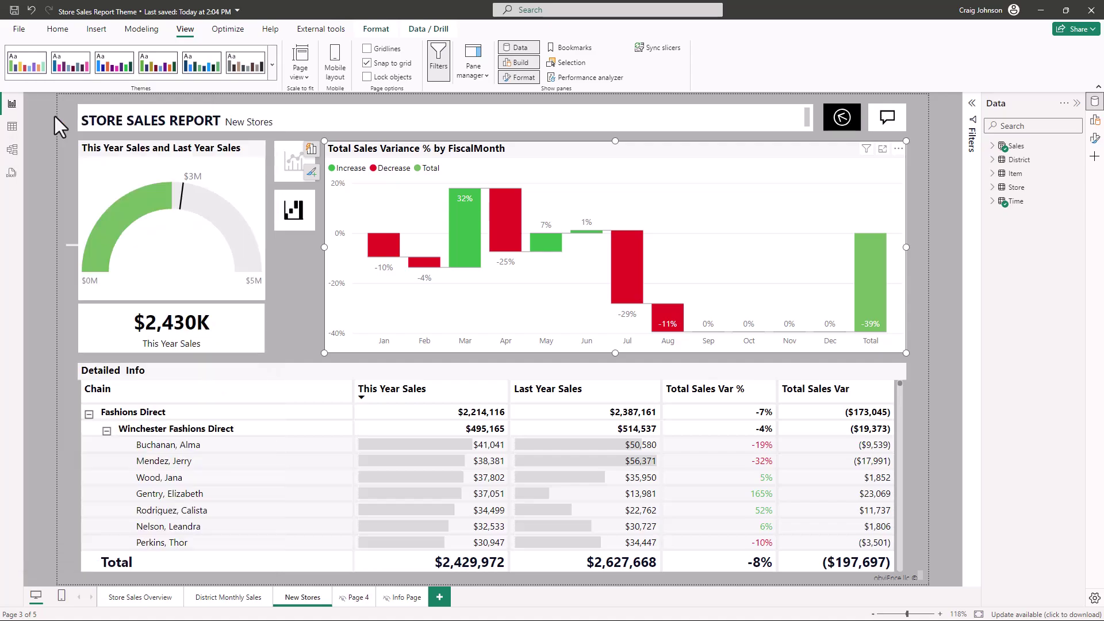
Rename the current theme to City Park New in its customization settings
left_click(271, 62)
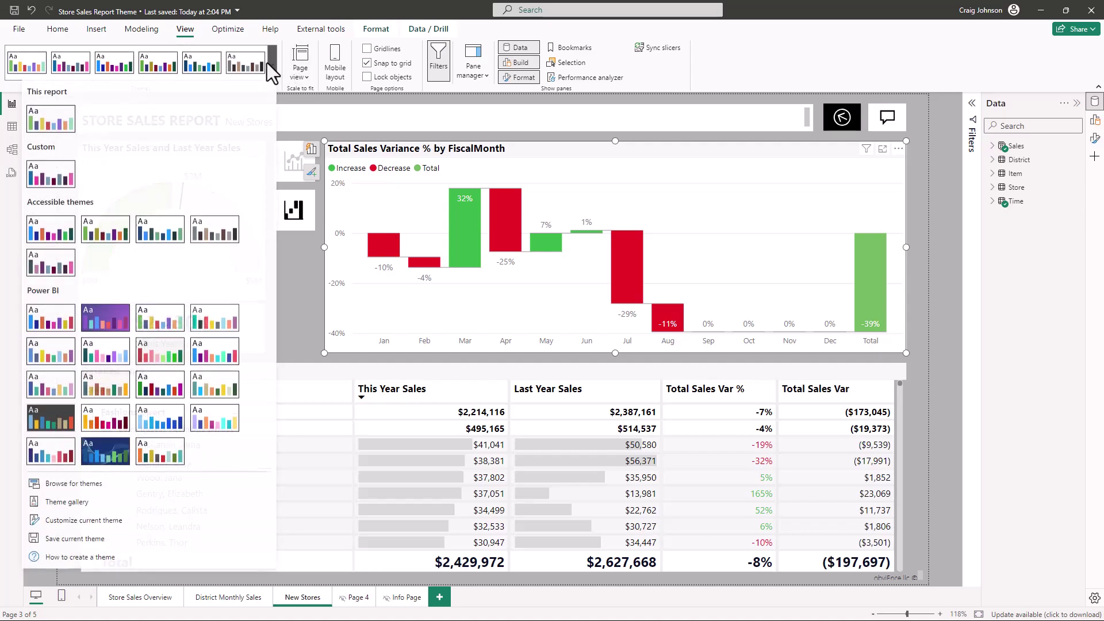
left_click(75, 520)
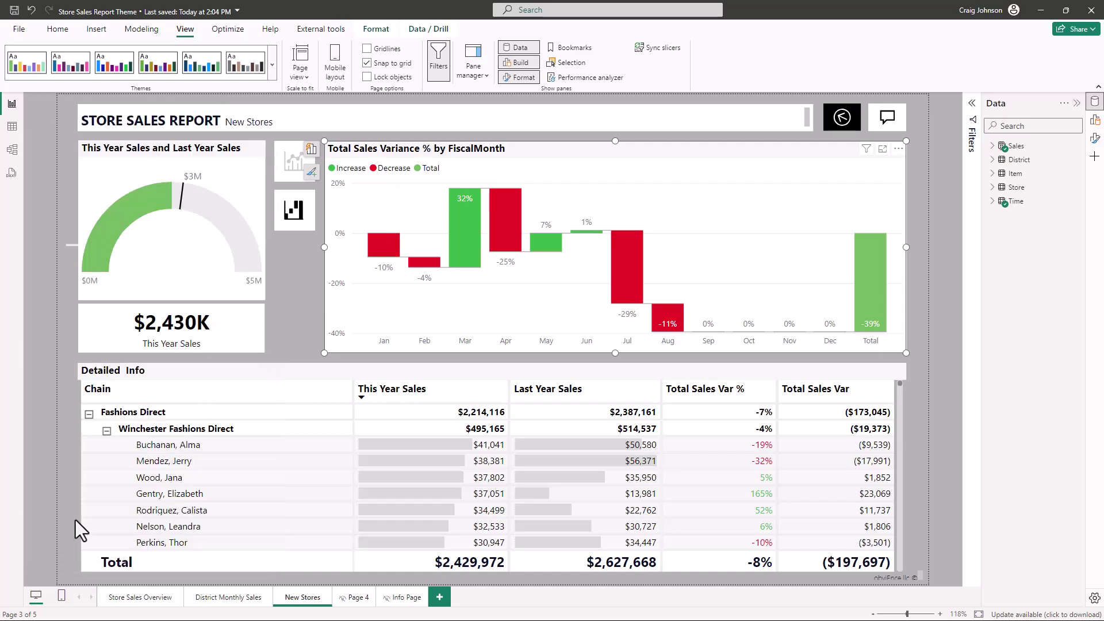
left_click(611, 254)
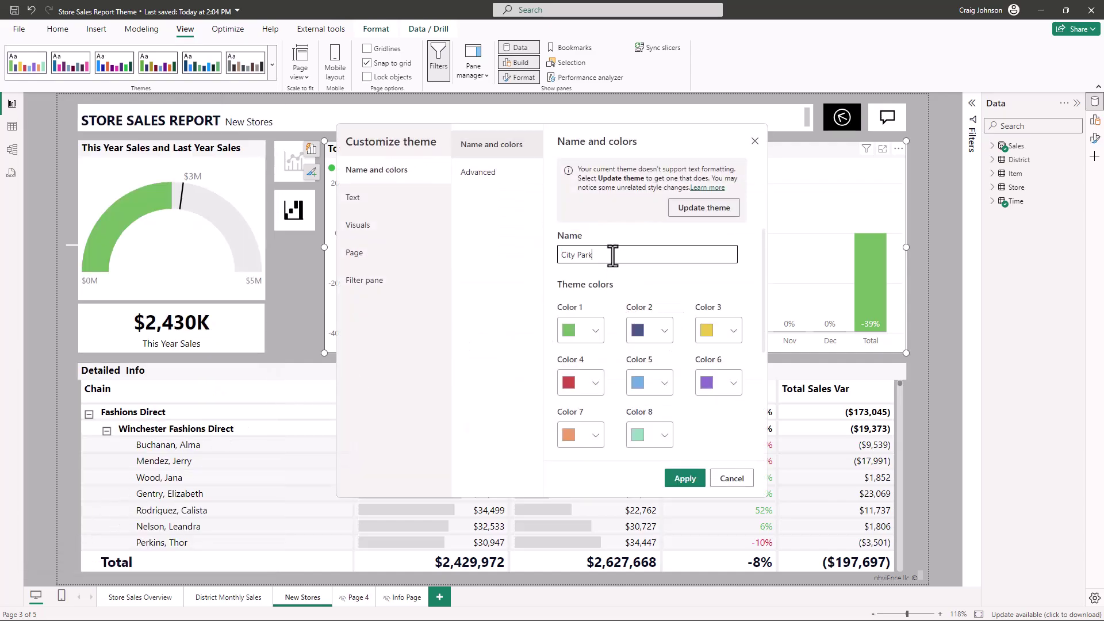
type("New")
Set theme Color 2 to purple #7F4989 and Color 3 to a dark olive brown
left_click(665, 331)
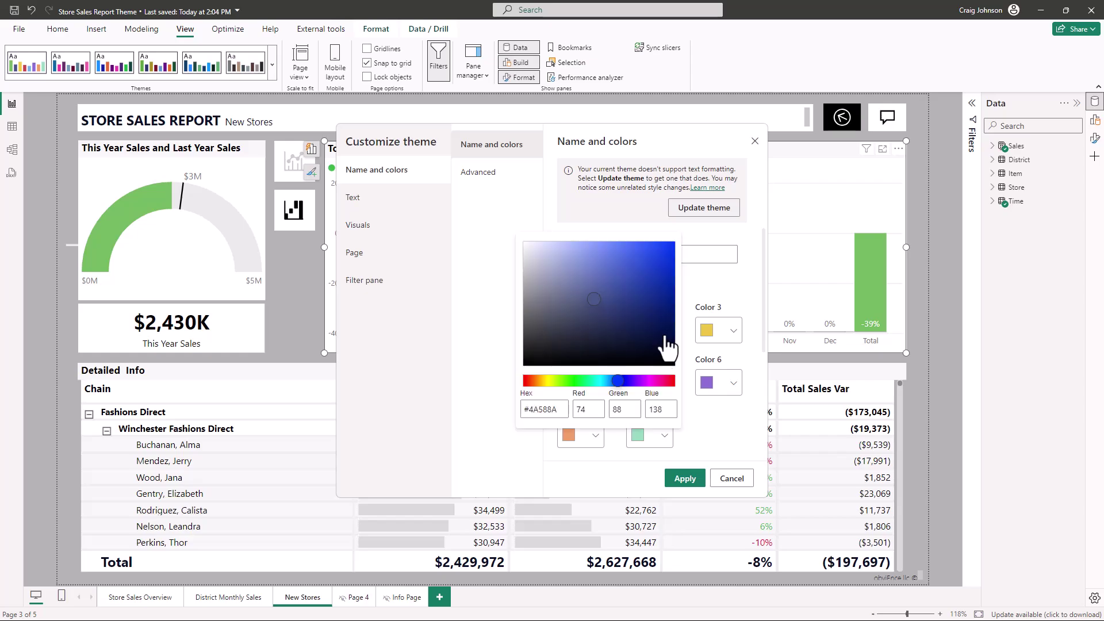
left_click(645, 382)
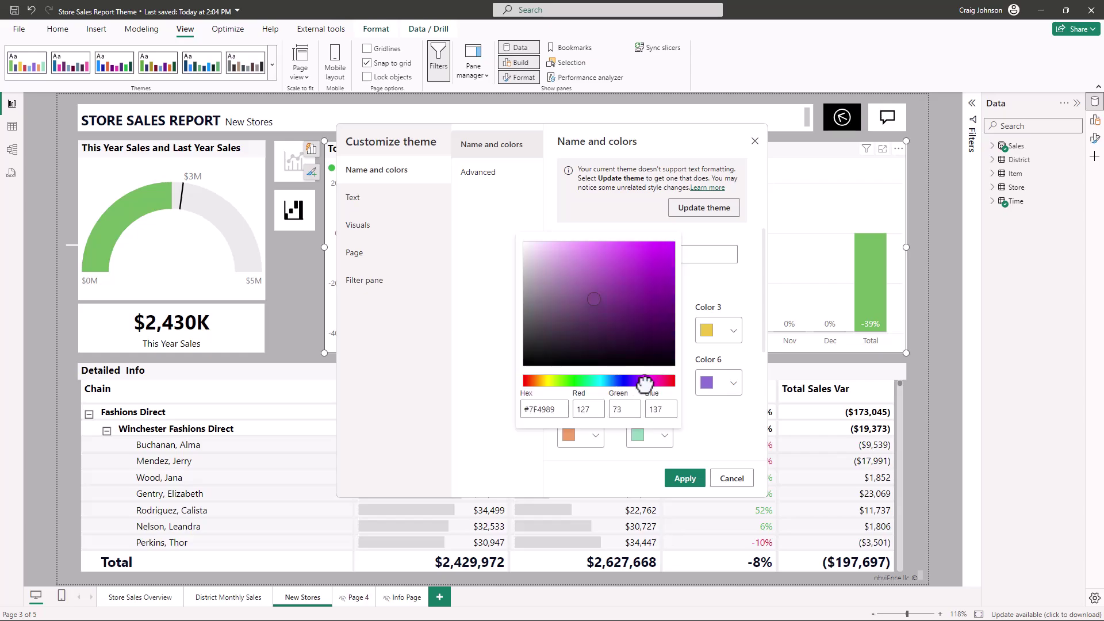
left_click(731, 328)
left_click(730, 328)
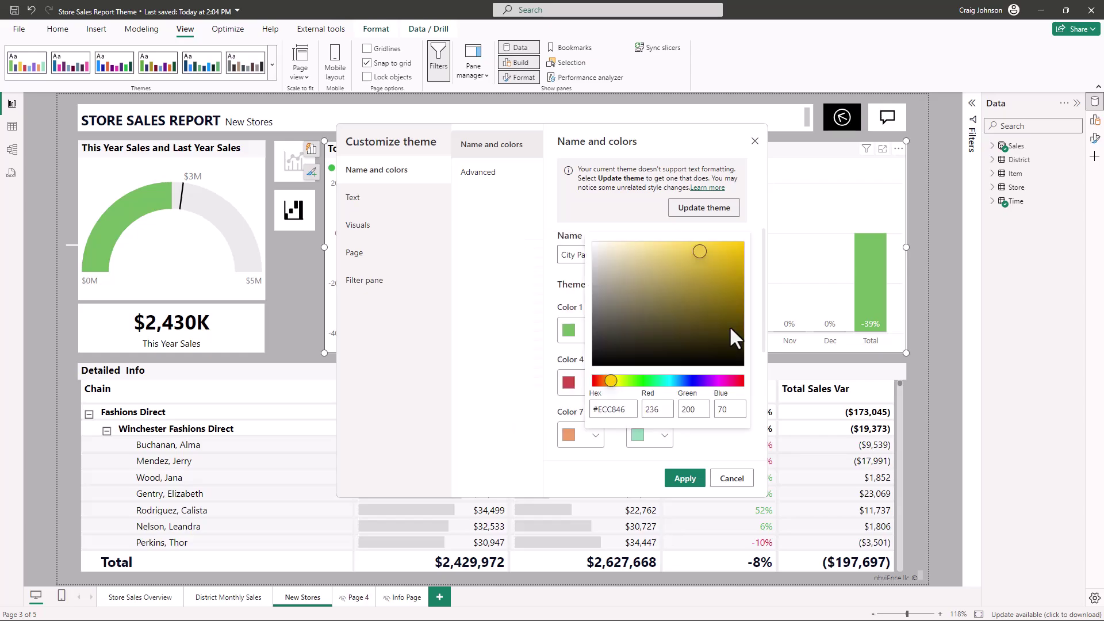
left_click(704, 314)
Update the theme so it supports text formatting, and apply the customized City Park New theme
left_click(704, 211)
left_click(705, 211)
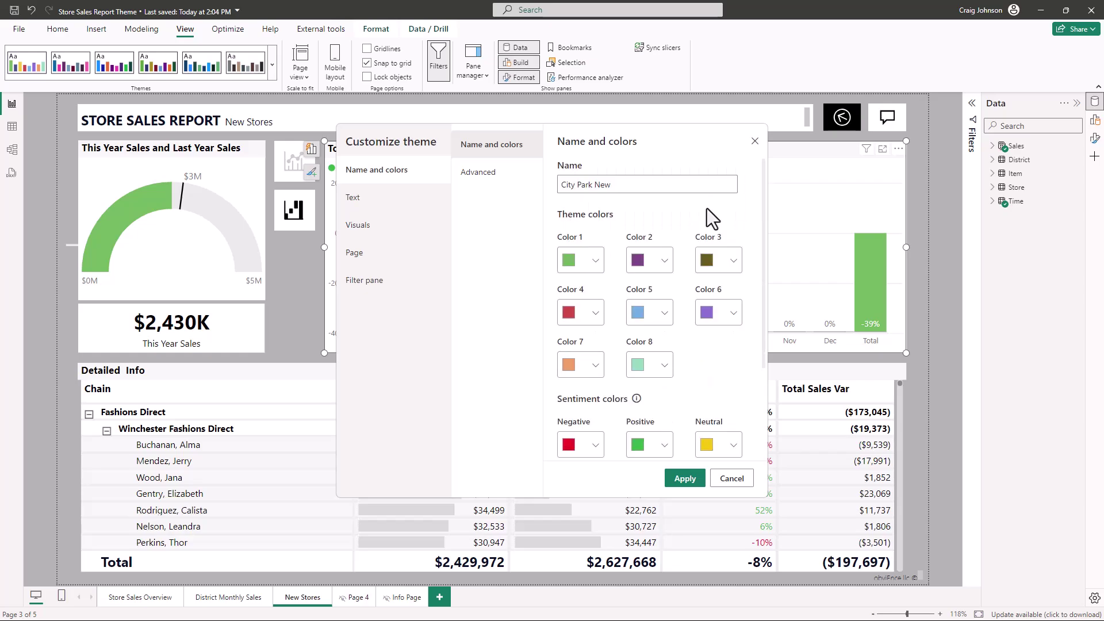
left_click(682, 480)
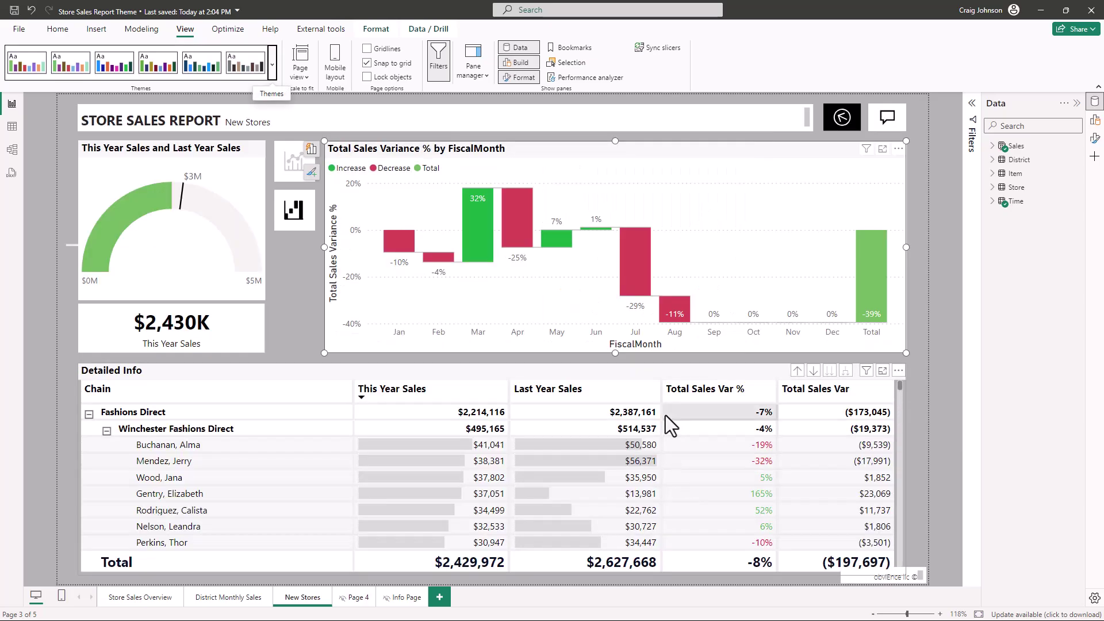
left_click(271, 68)
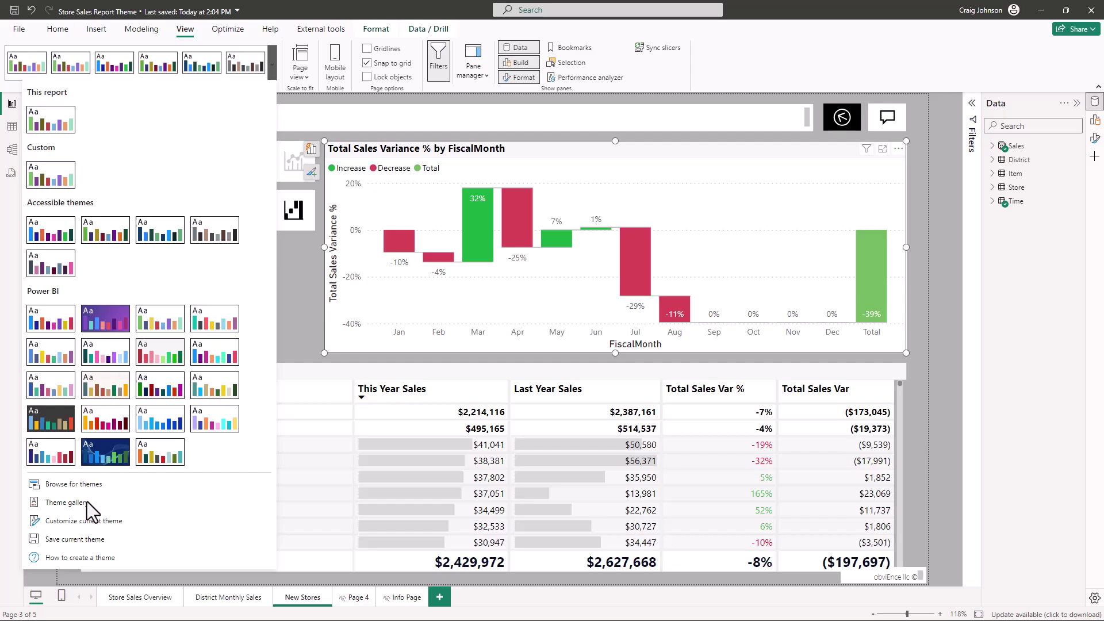
left_click(70, 537)
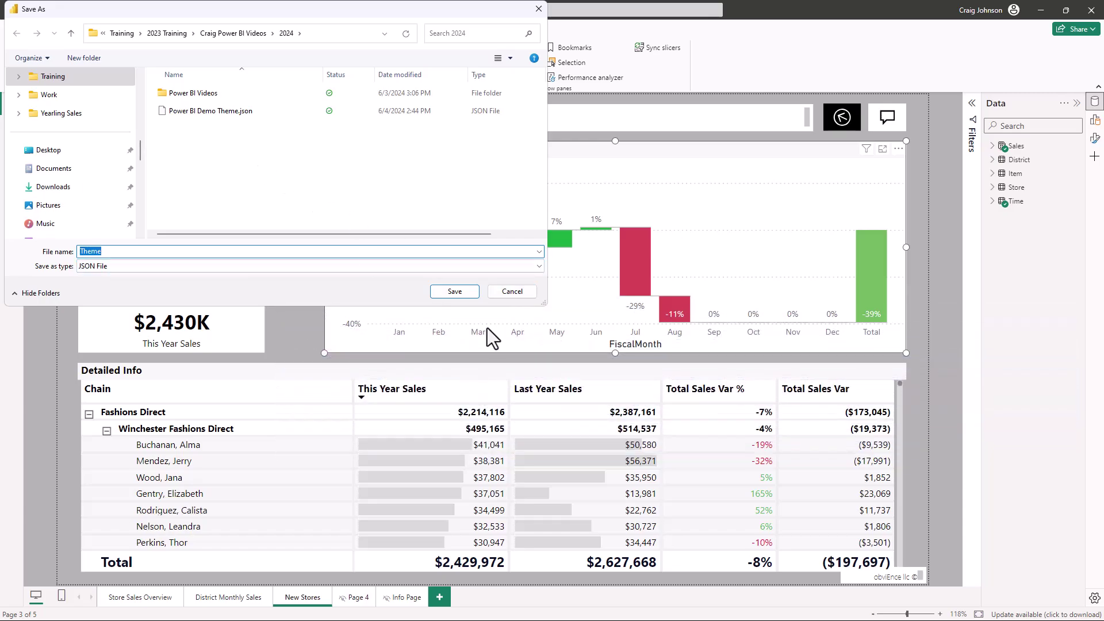
left_click(520, 294)
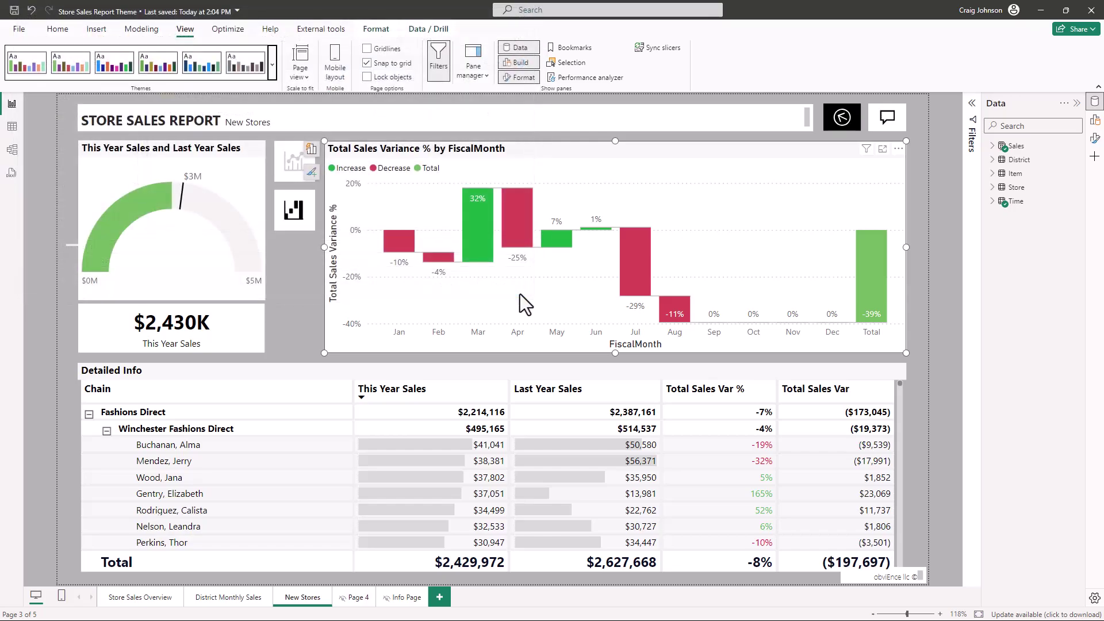